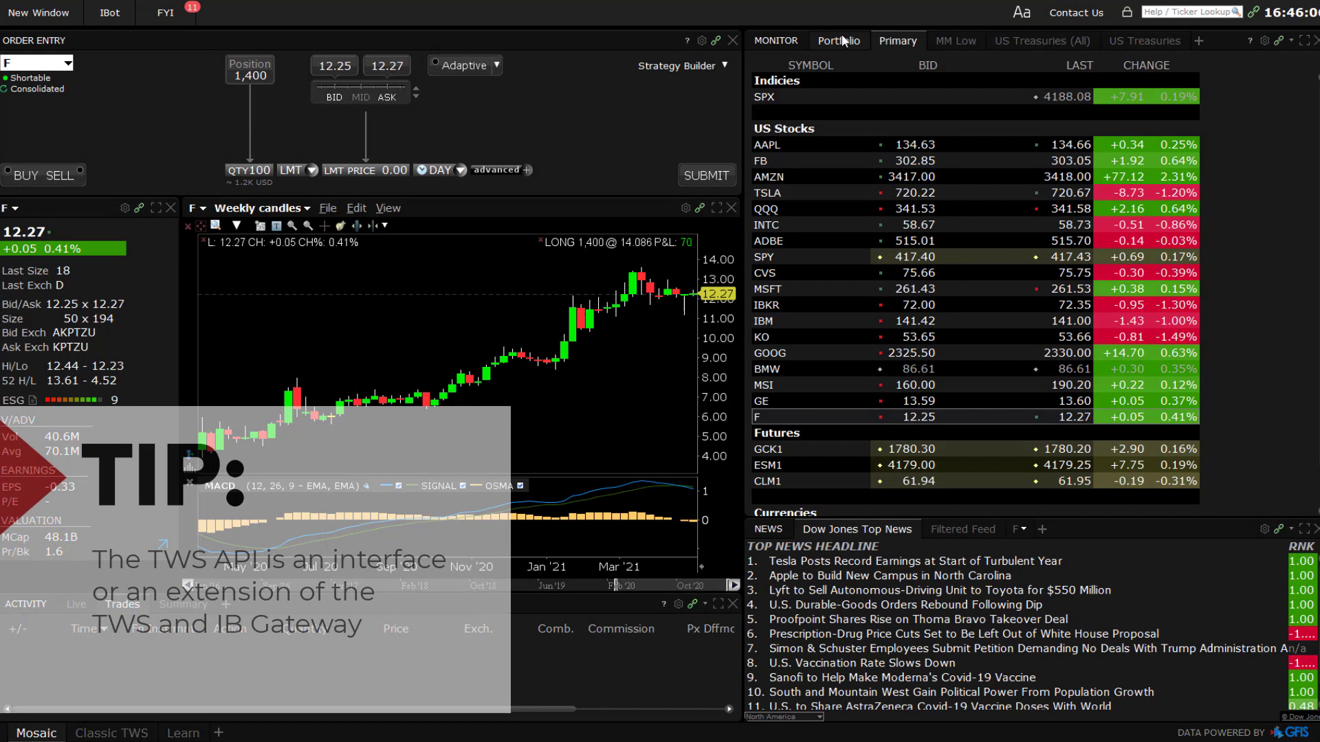
# - After checking the portfolio, clear Y12's old status and request historical data for IBKR row 12
pyautogui.click(842, 40)
pyautogui.click(906, 41)
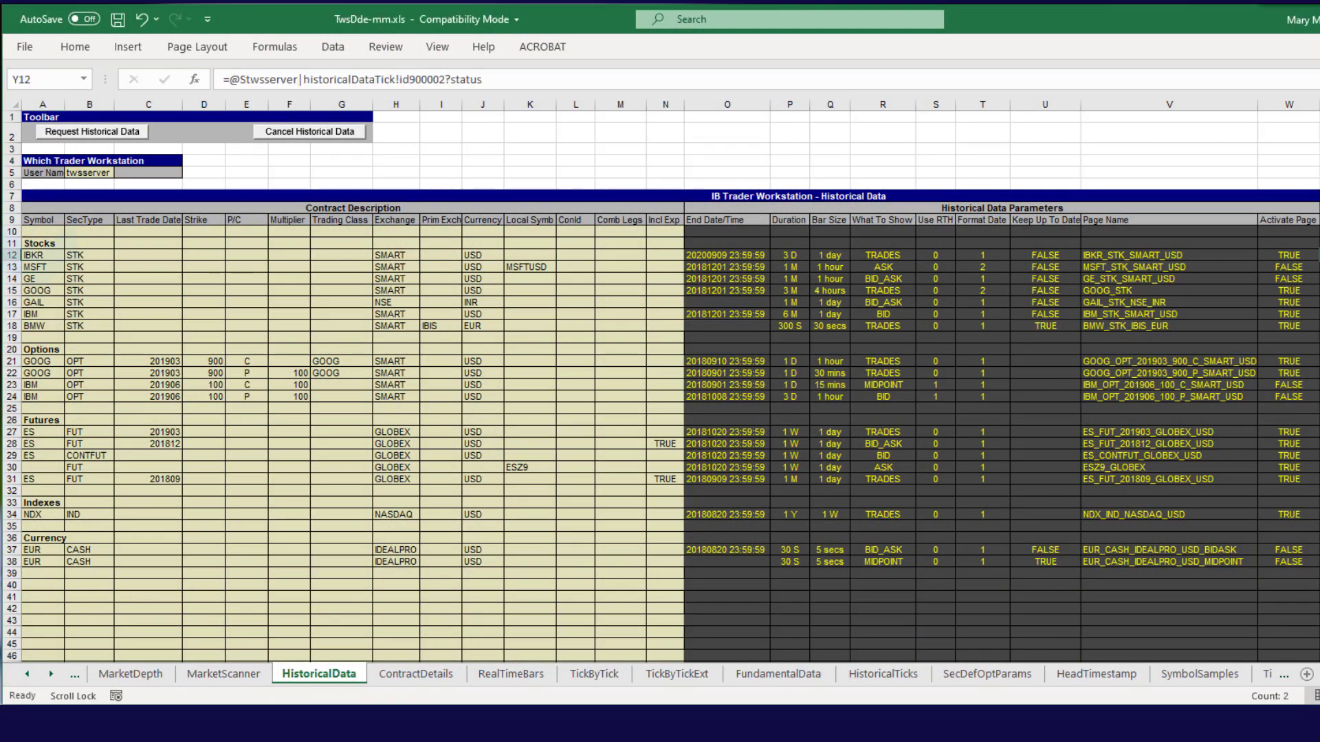
pyautogui.press('Delete')
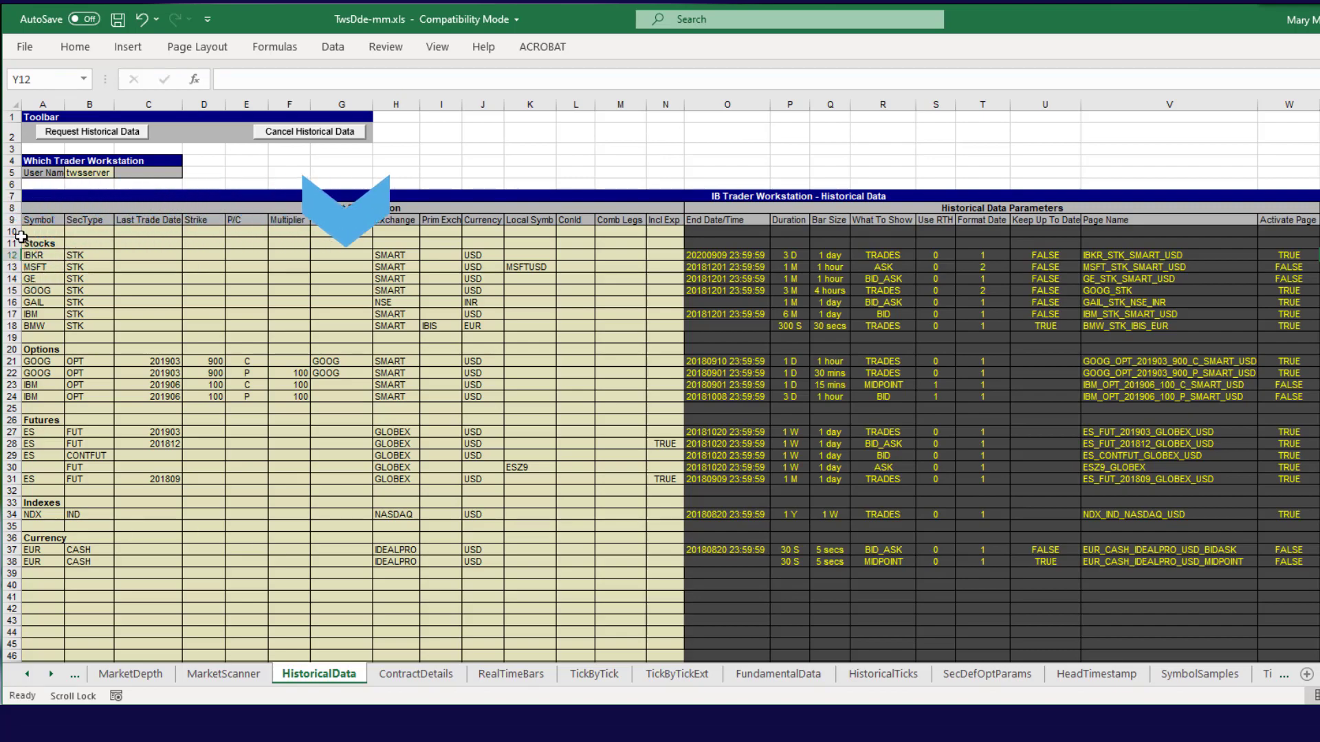
pyautogui.click(12, 255)
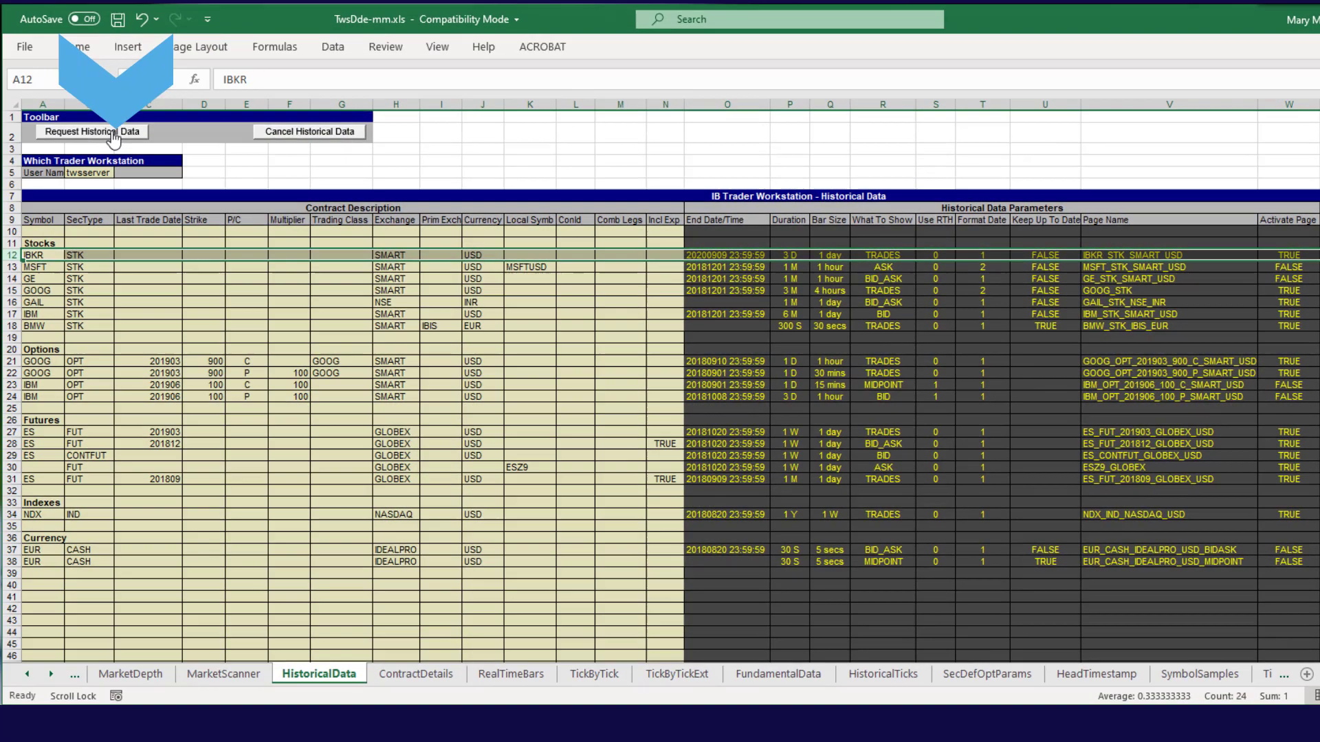
pyautogui.click(95, 130)
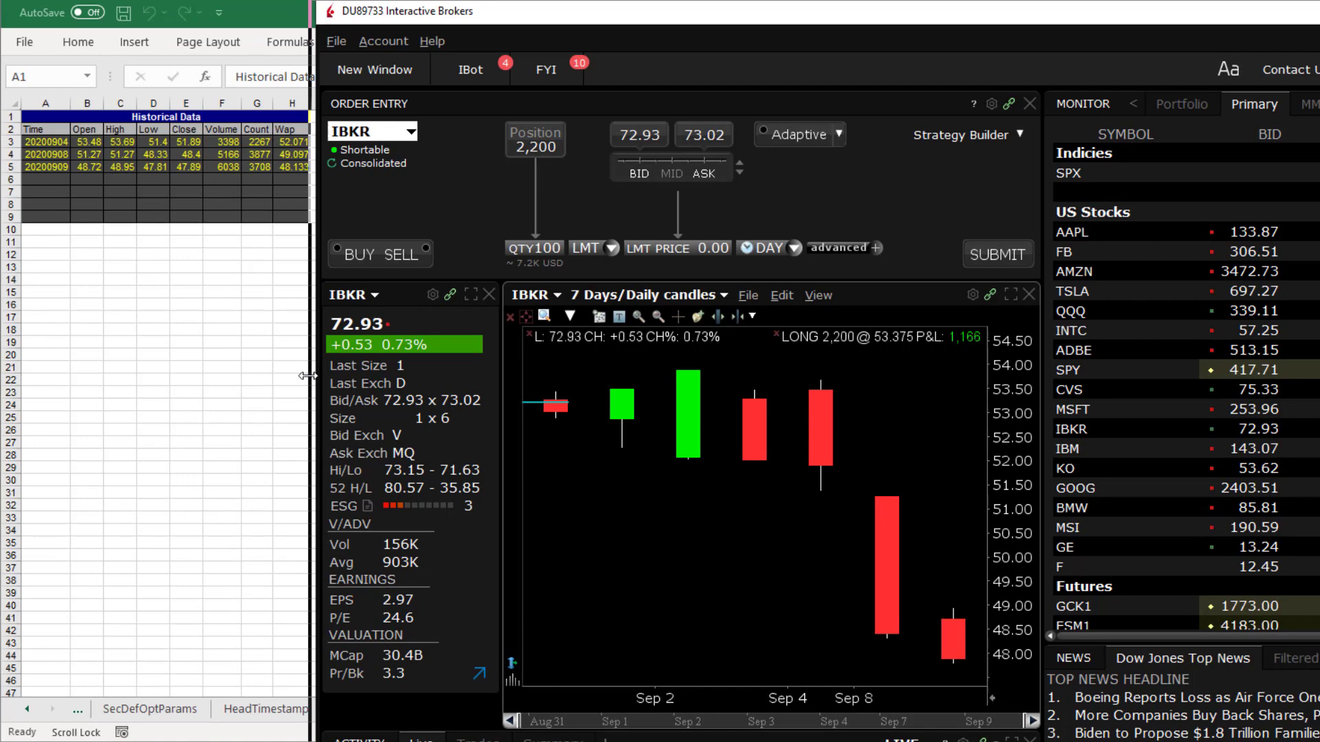
pyautogui.moveTo(312, 379); pyautogui.dragTo(308, 380)
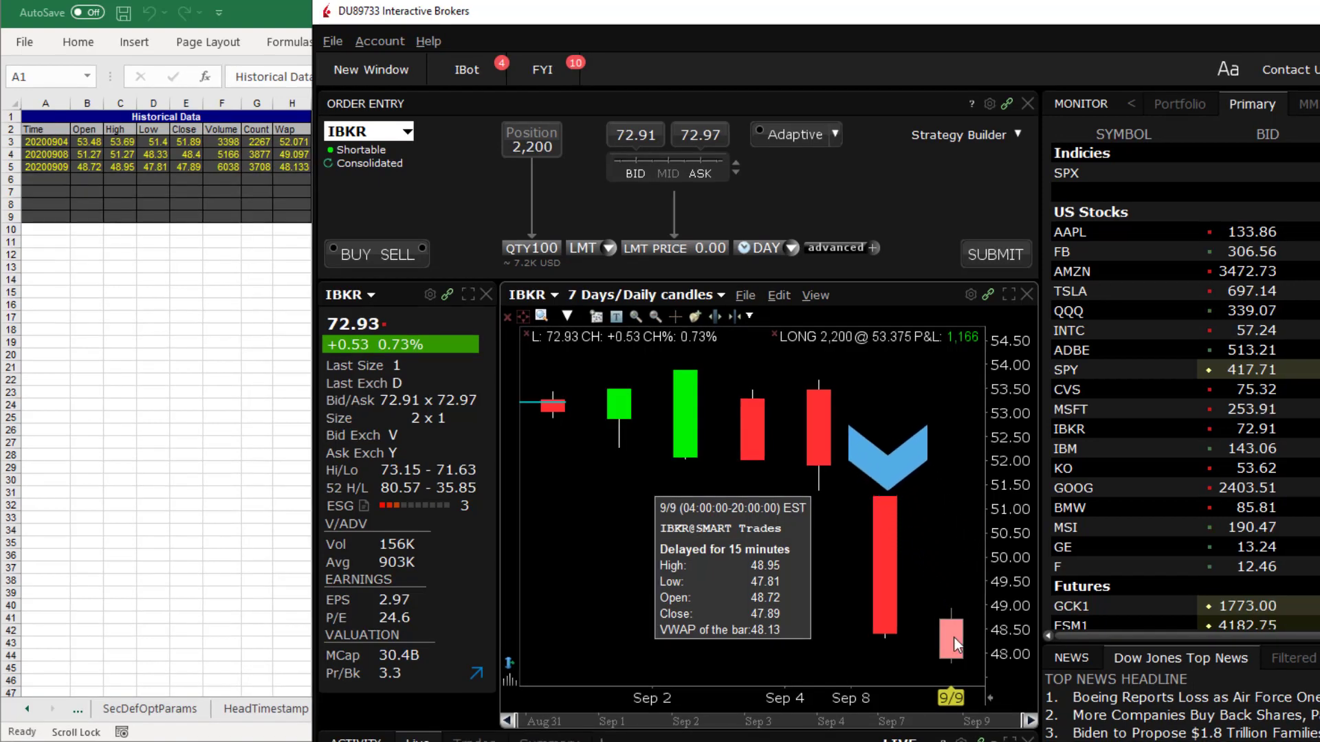
pyautogui.moveTo(891, 604)
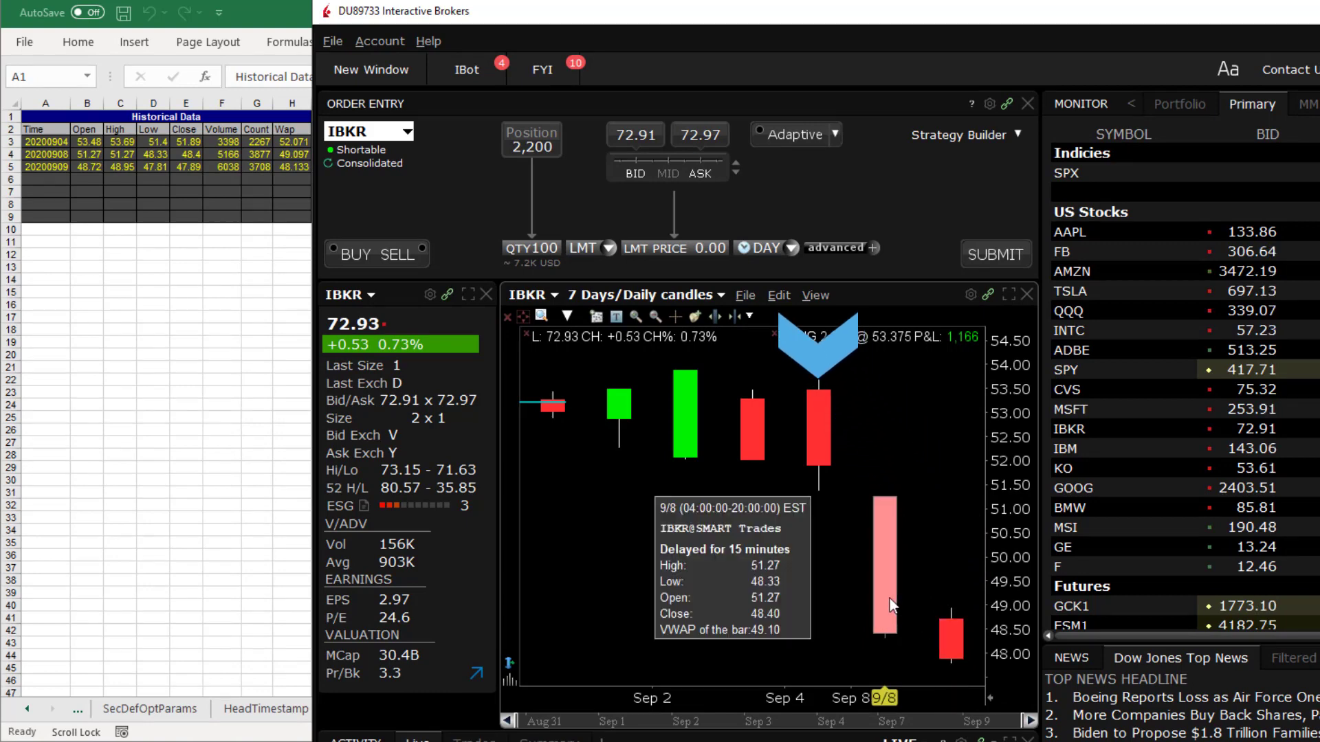
pyautogui.moveTo(817, 448)
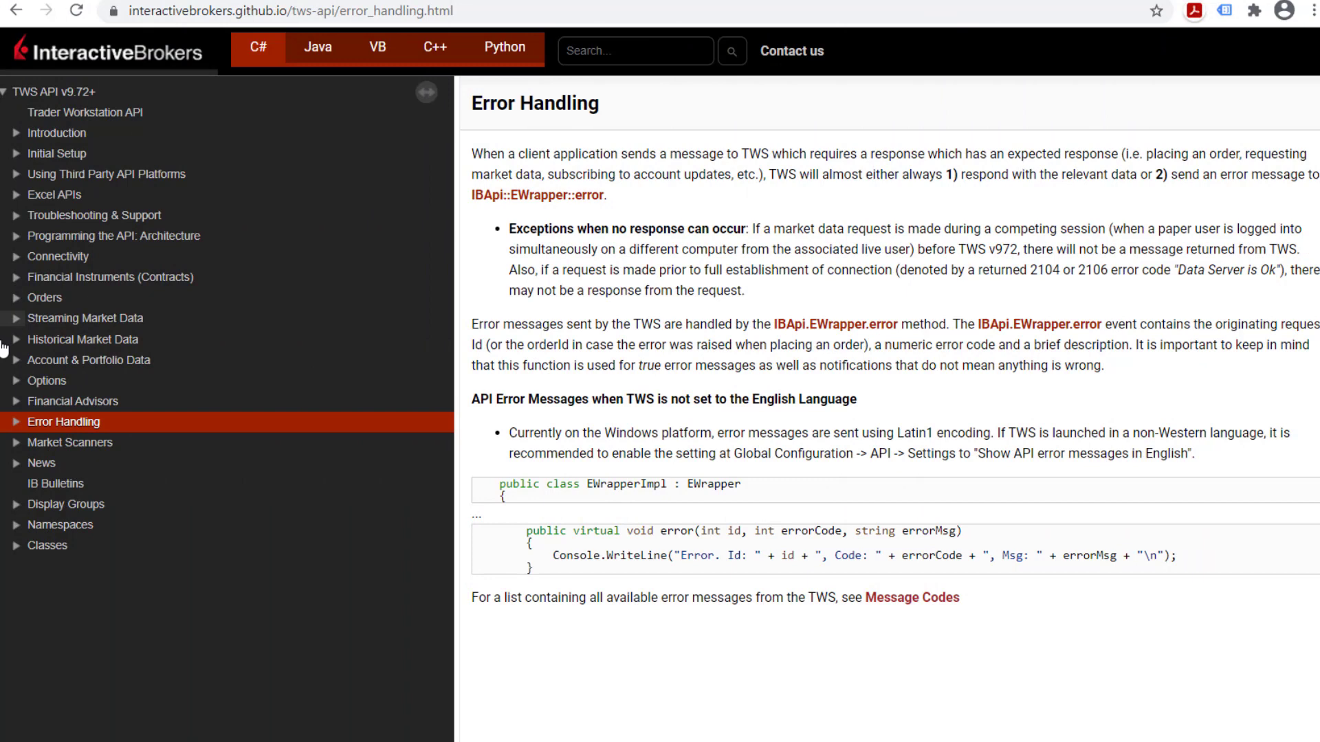
# - Browse the Warning, Client and TWS Error Codes tables under Error Handling > Message Codes
pyautogui.click(15, 423)
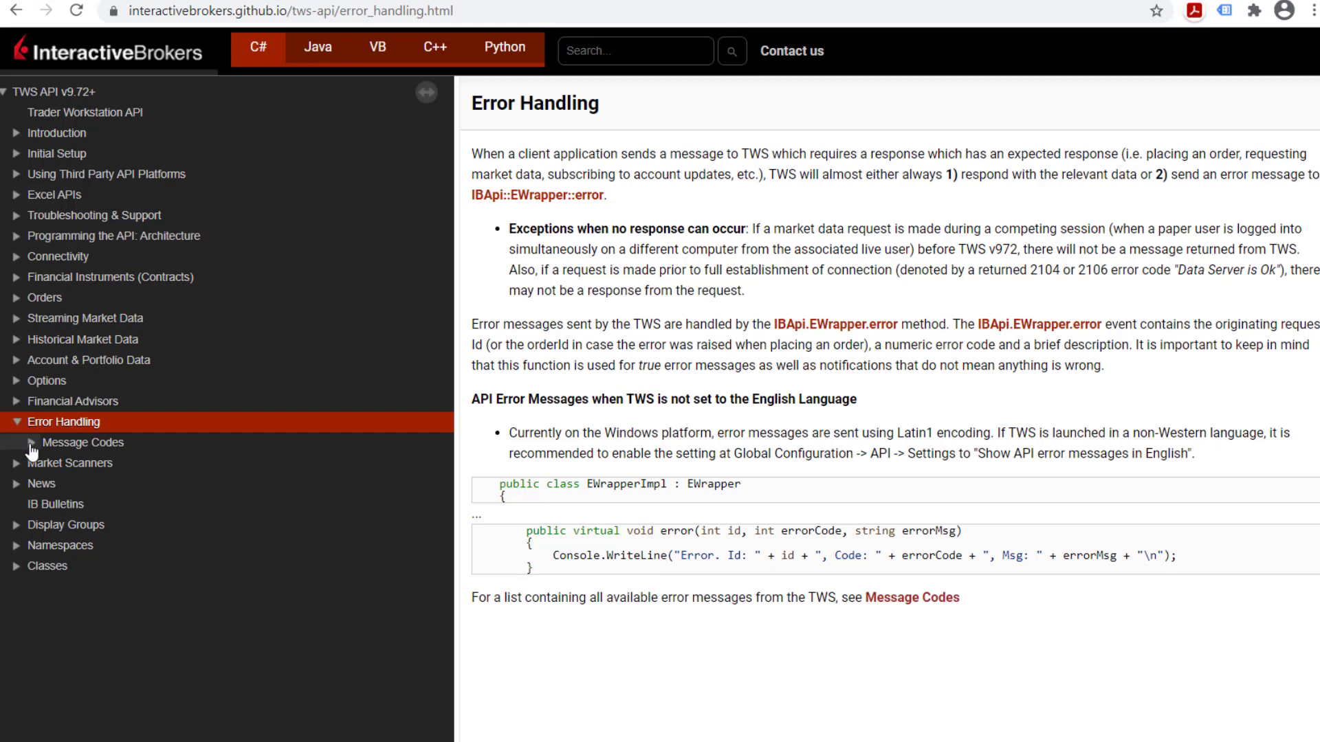
pyautogui.click(32, 446)
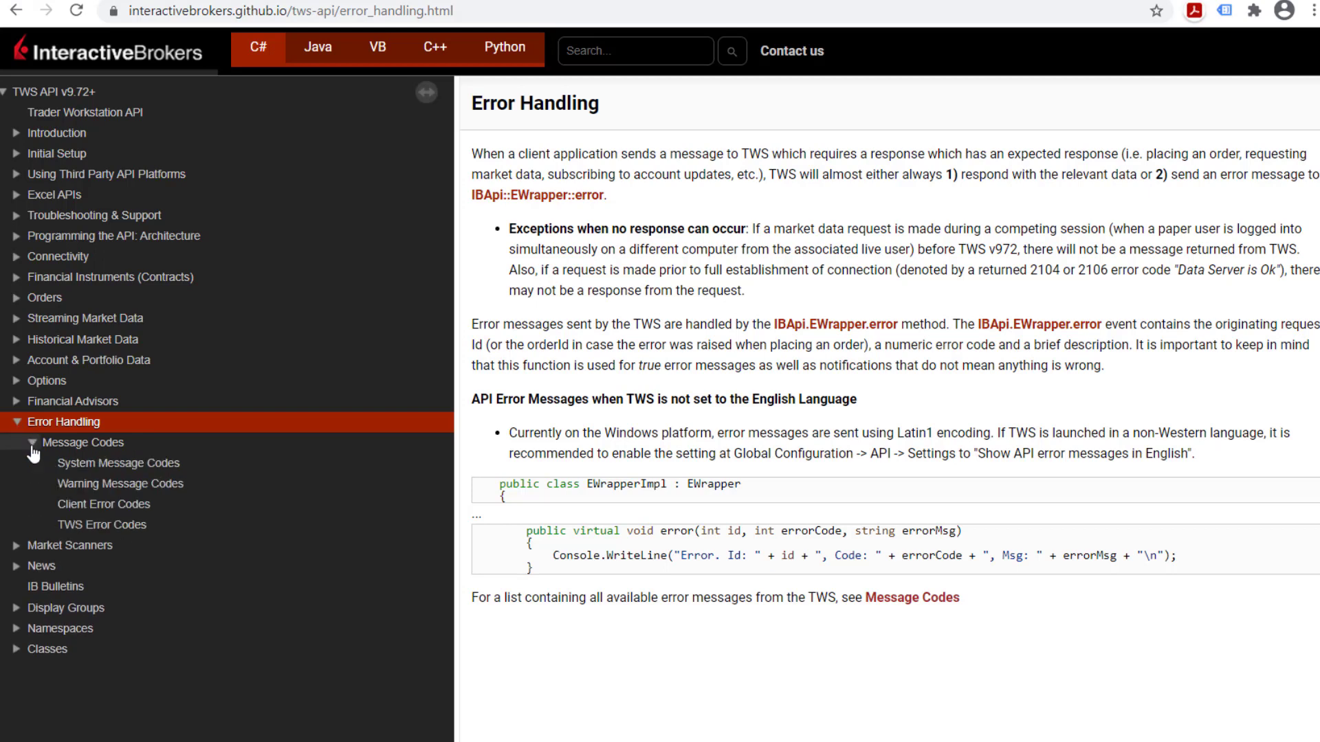
pyautogui.click(63, 492)
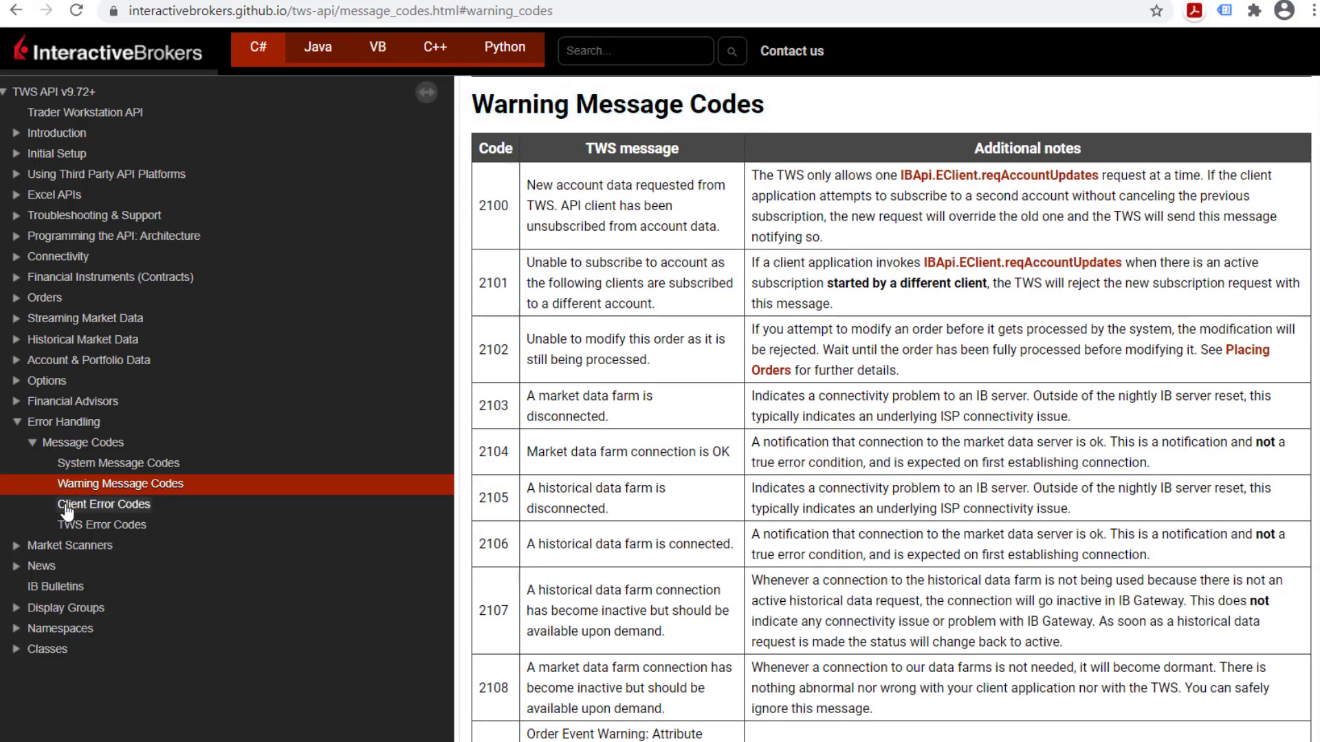
pyautogui.click(65, 510)
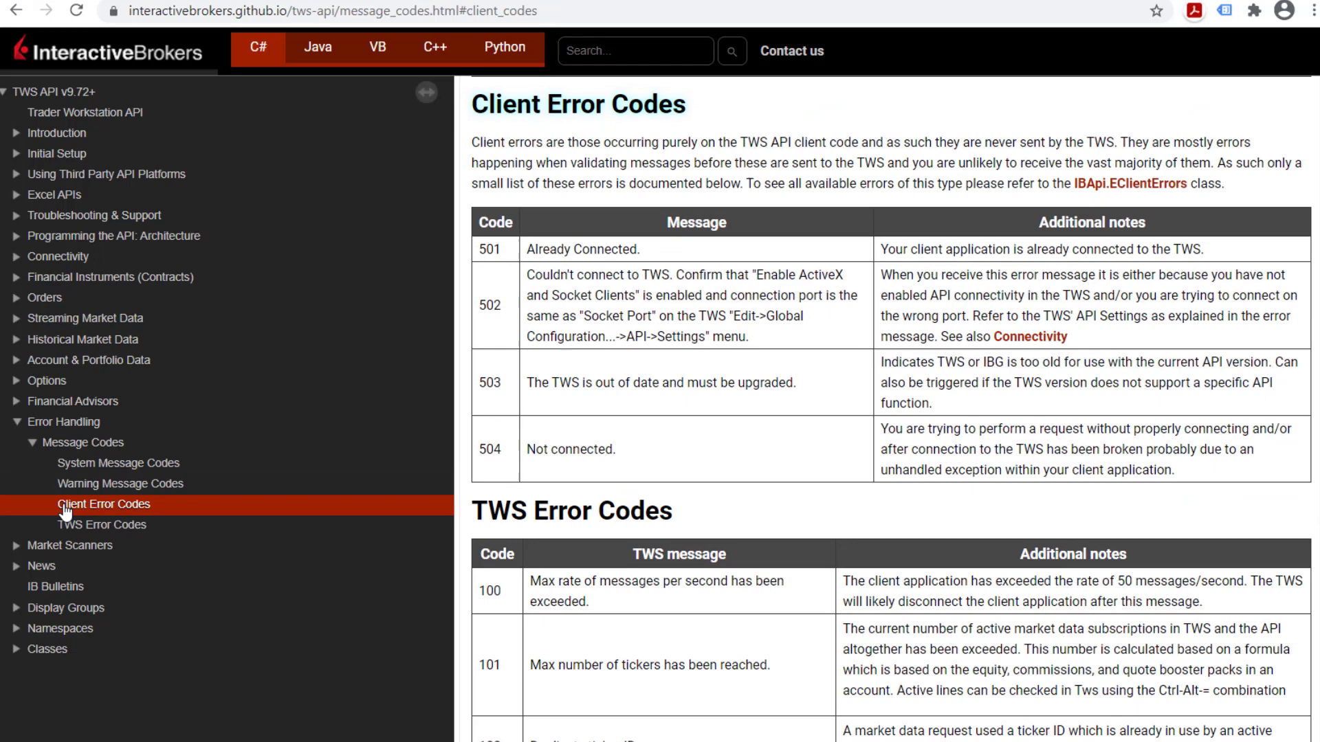
pyautogui.click(69, 532)
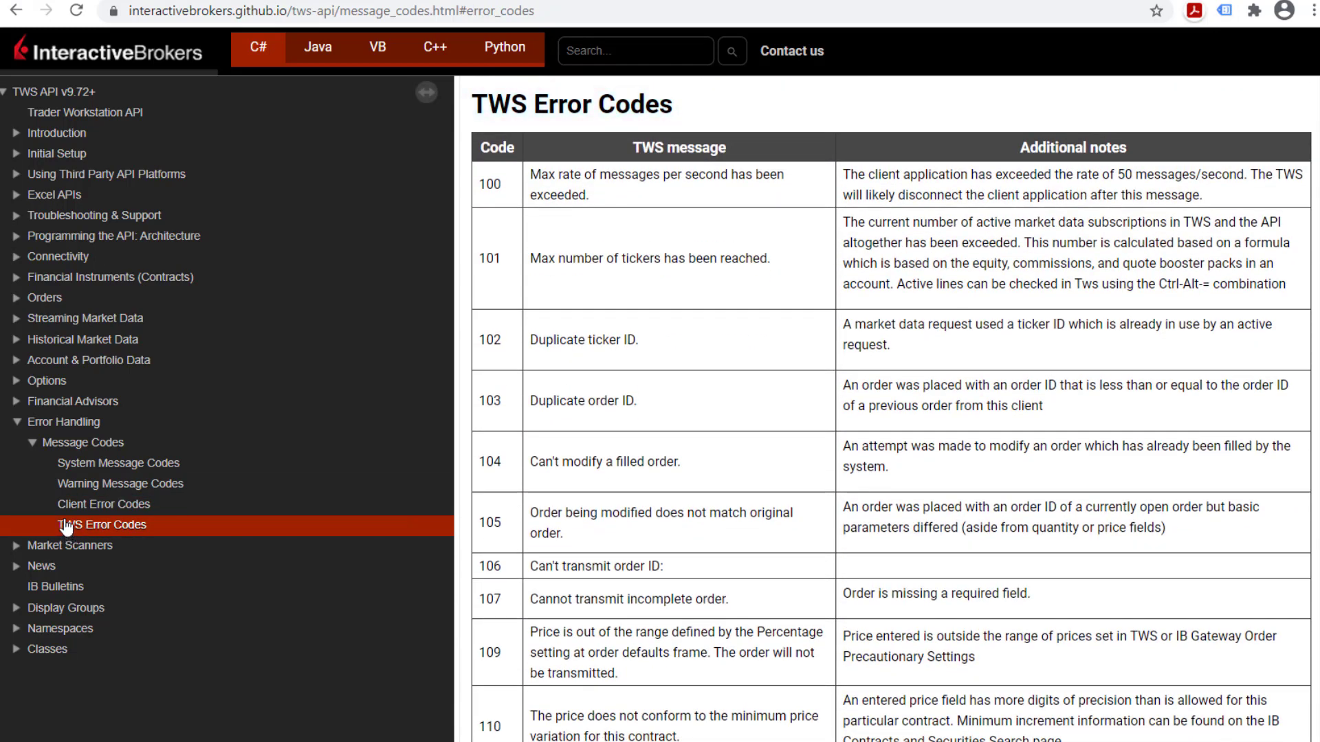
pyautogui.click(58, 422)
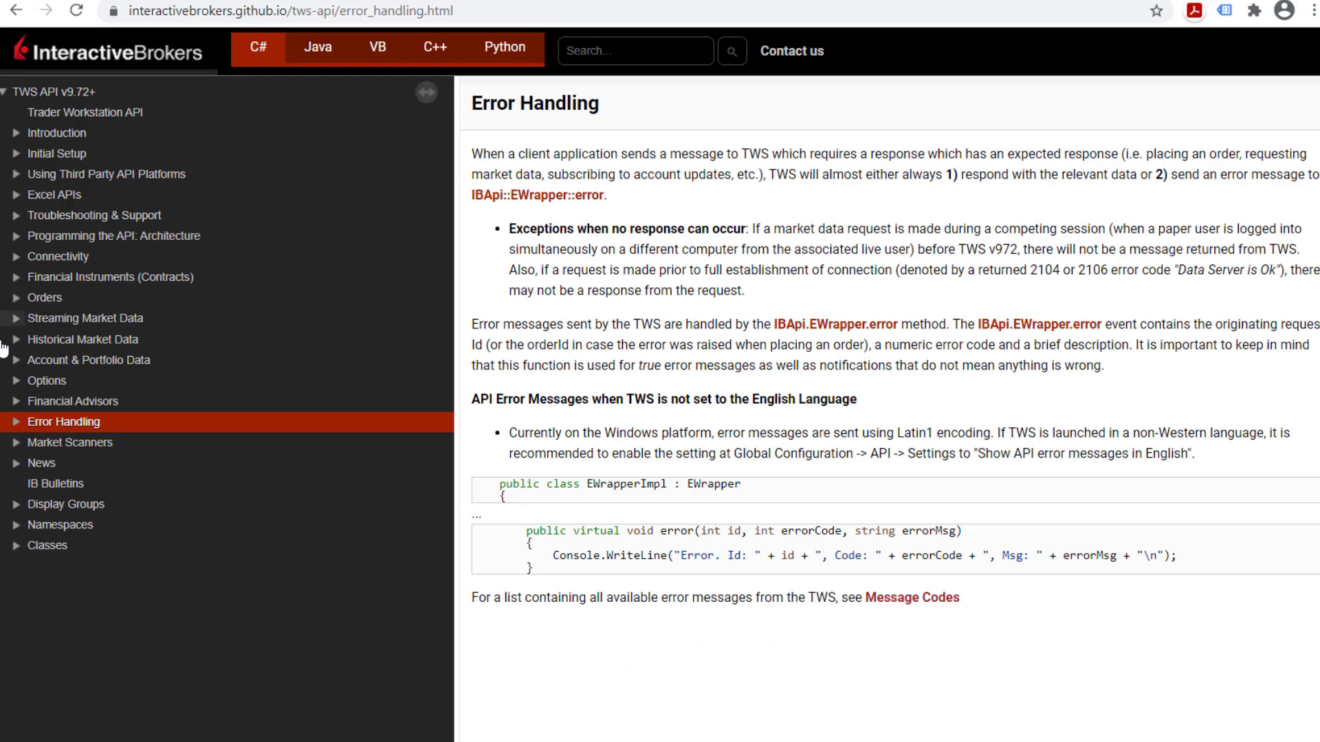
pyautogui.click(15, 422)
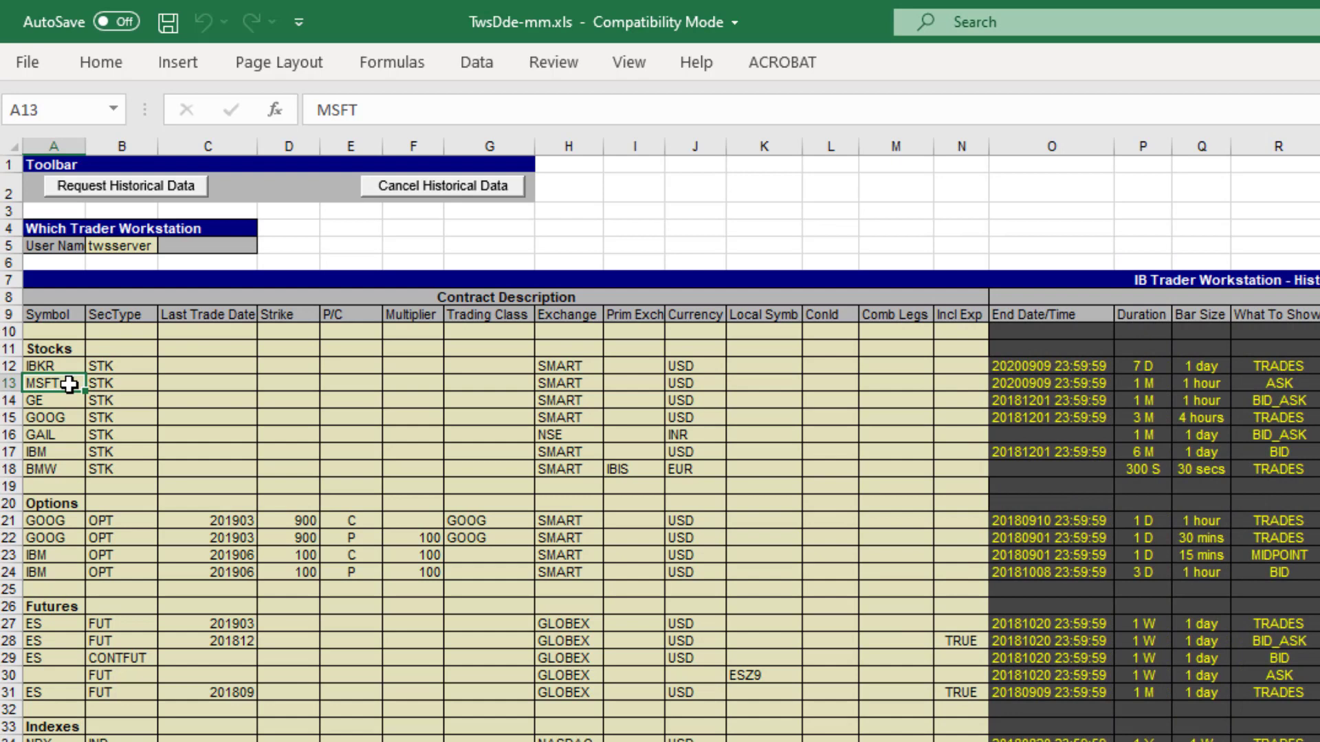
# - Change A13's symbol to MSFTR and request its historical data, confirming the twsserver data source
pyautogui.click(385, 116)
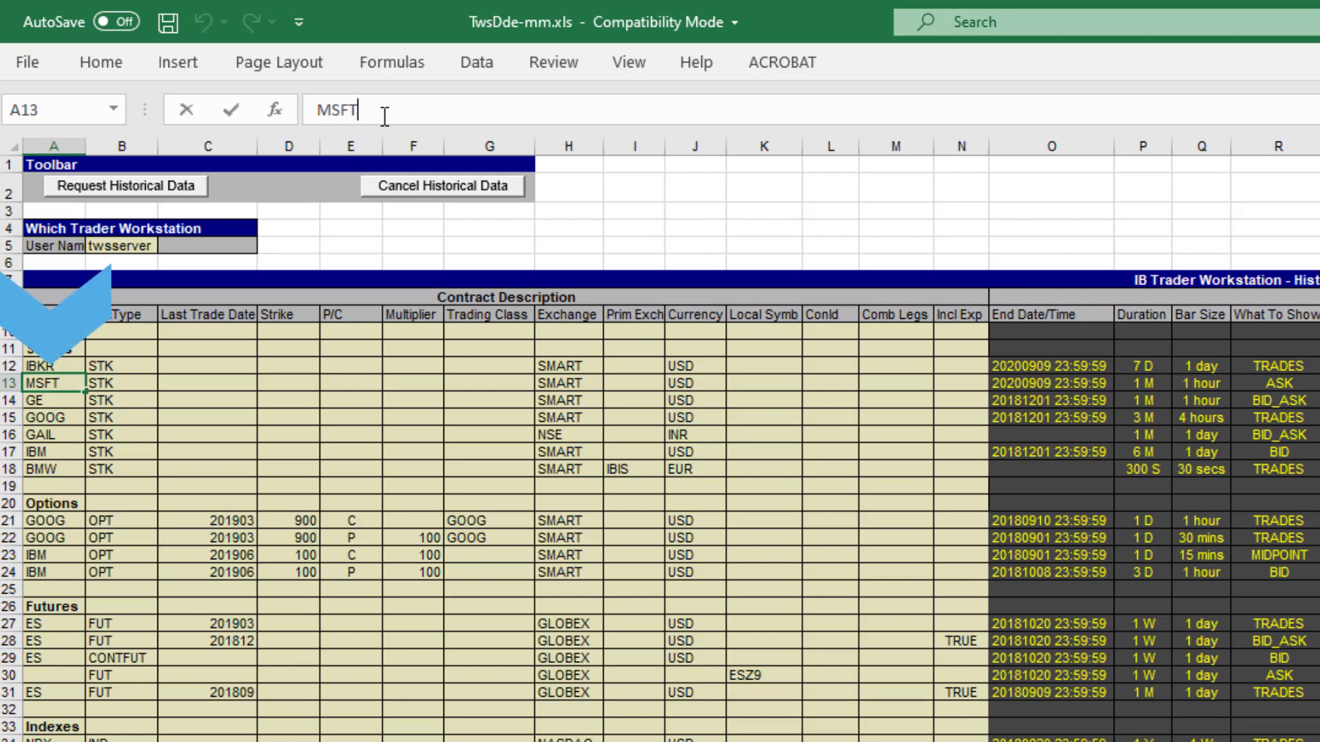
pyautogui.write('R')
pyautogui.click(10, 383)
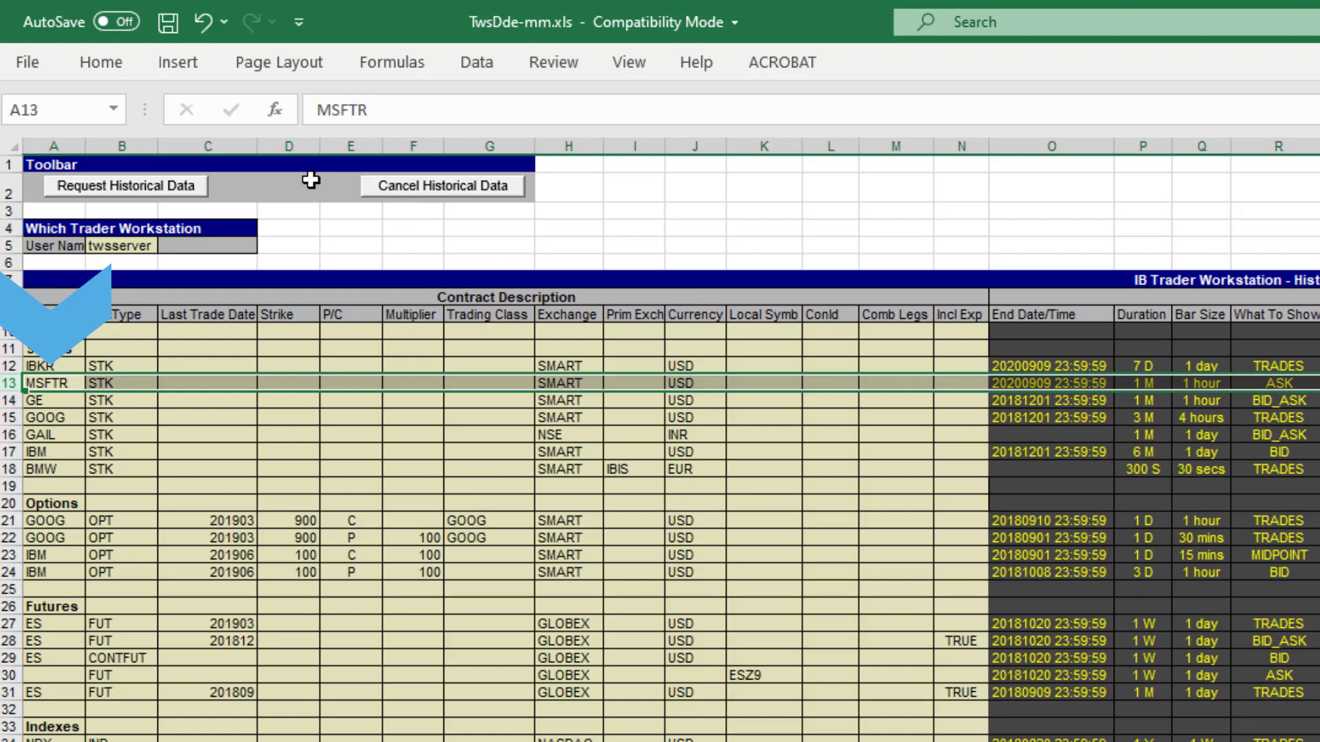
pyautogui.click(187, 191)
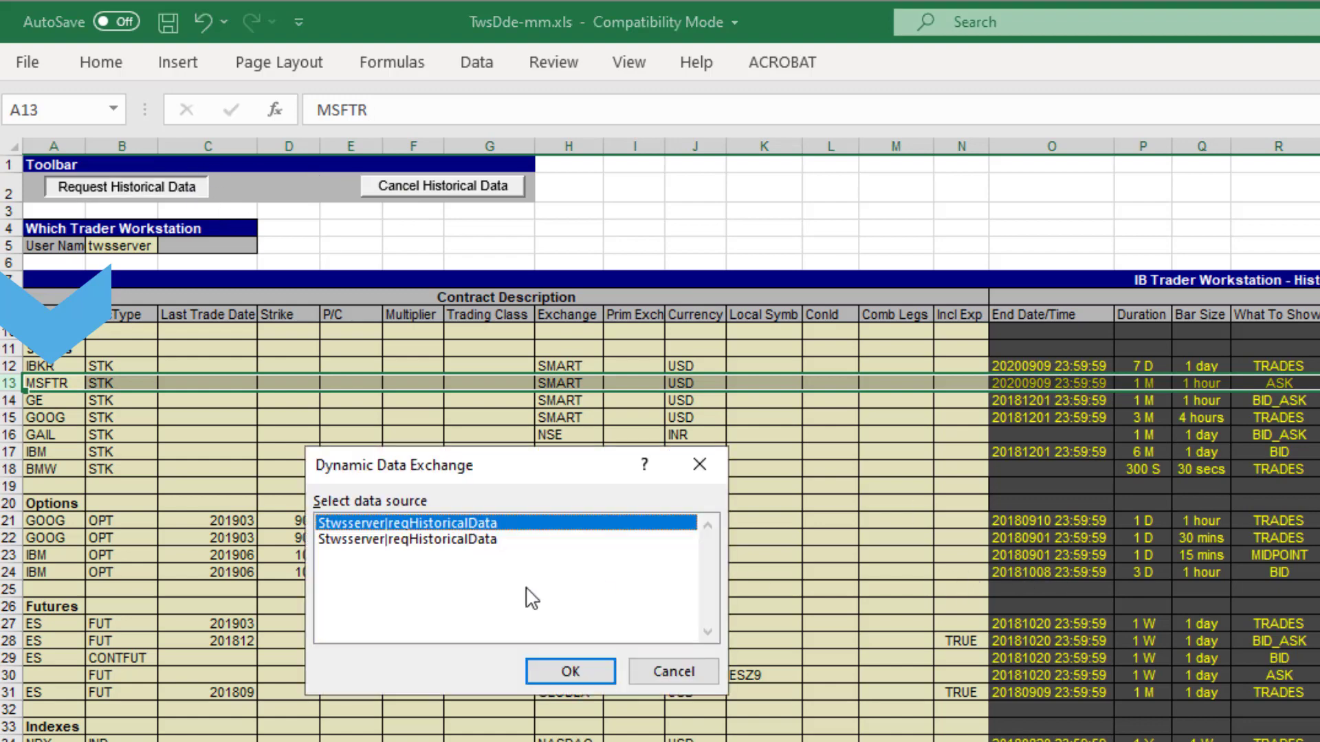
pyautogui.click(569, 672)
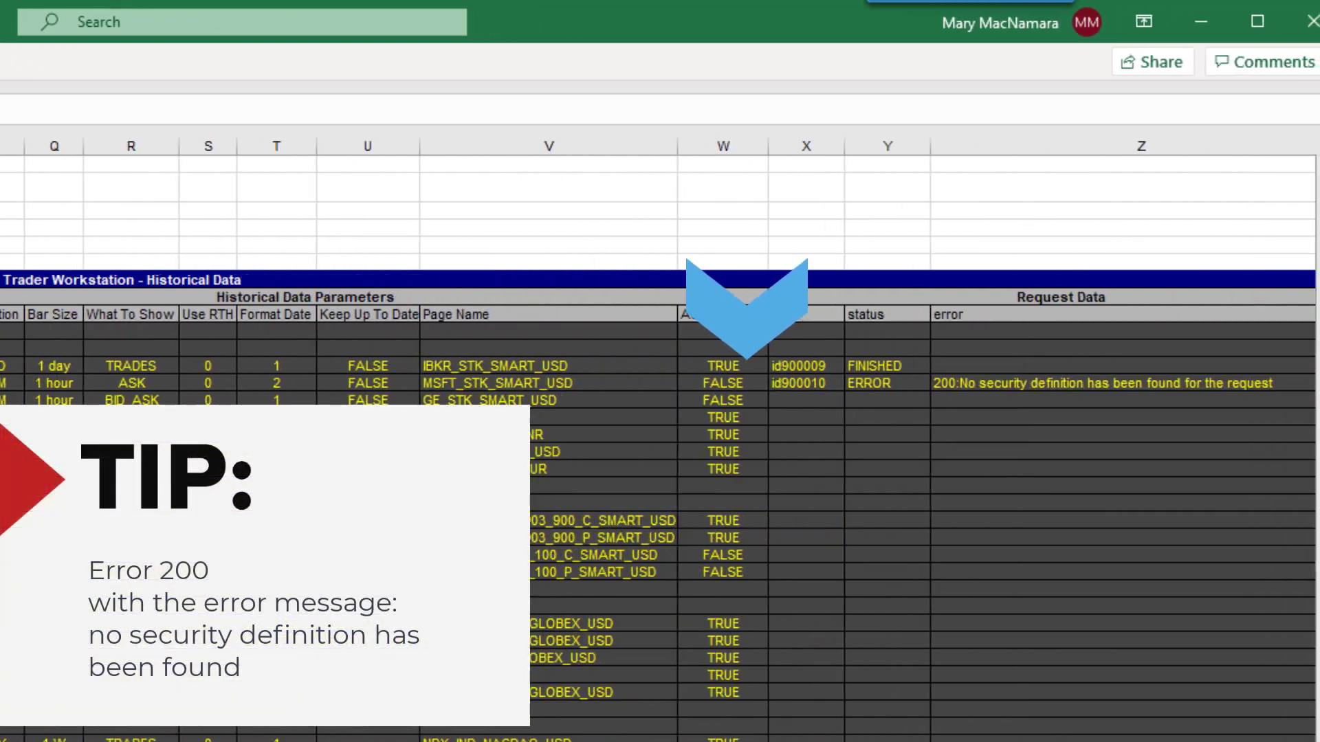
pyautogui.hscroll(2, 894, 481)
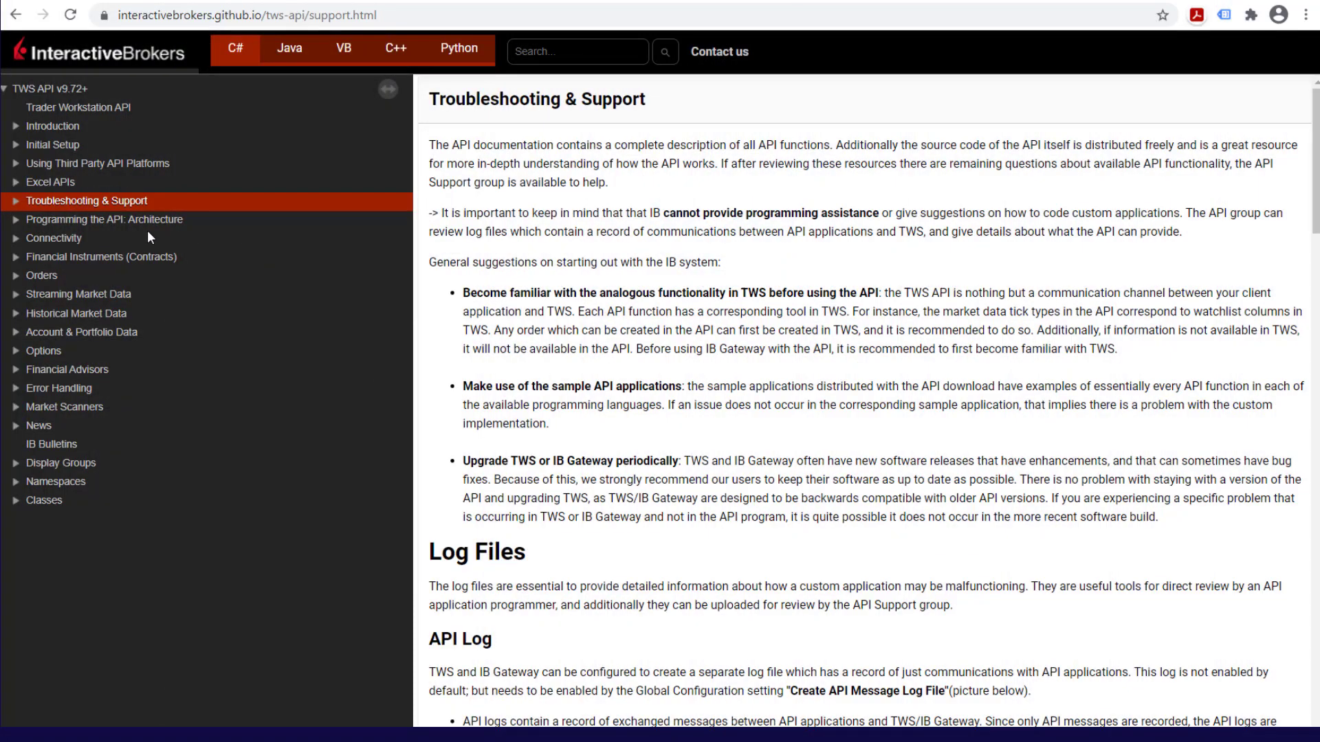
# - Revisit the Warning and TWS Error Codes tables, then open the Log Files documentation section
pyautogui.click(19, 388)
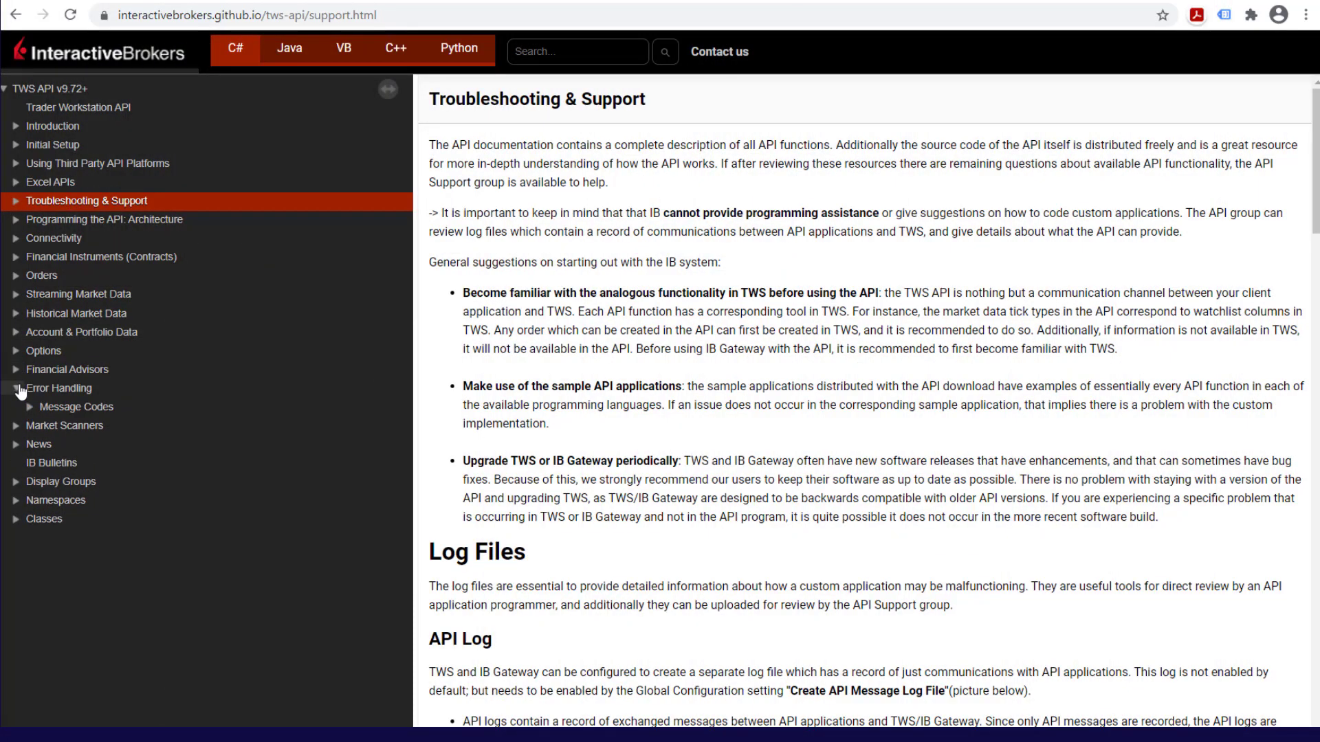
pyautogui.click(30, 408)
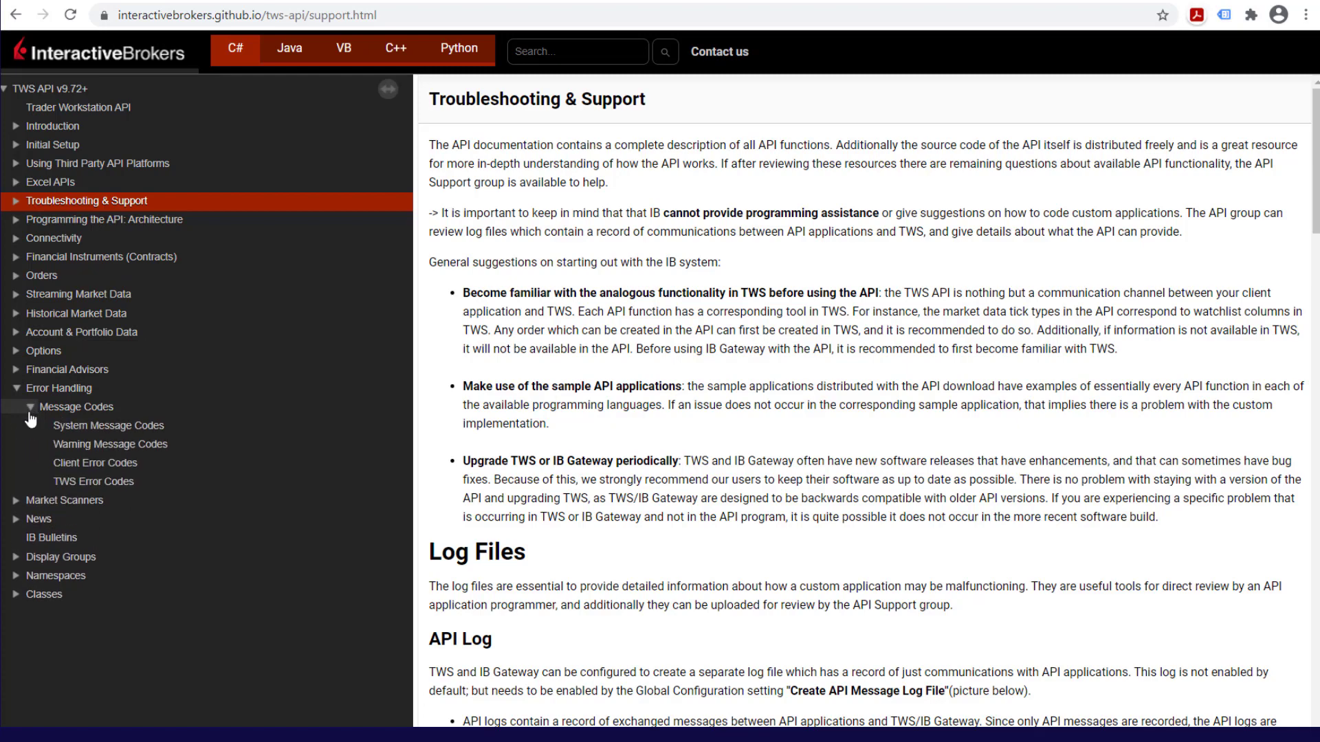
pyautogui.click(60, 426)
pyautogui.click(160, 451)
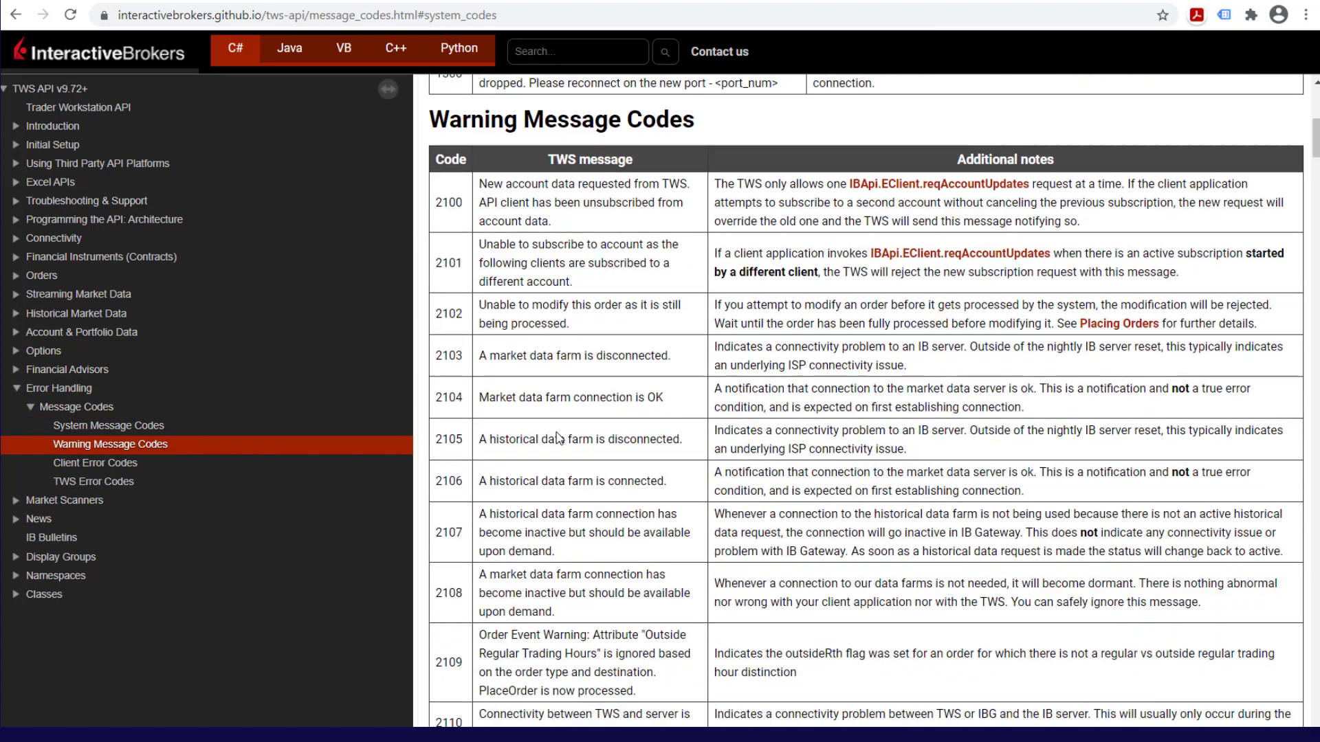
pyautogui.click(93, 481)
pyautogui.click(17, 201)
pyautogui.click(58, 239)
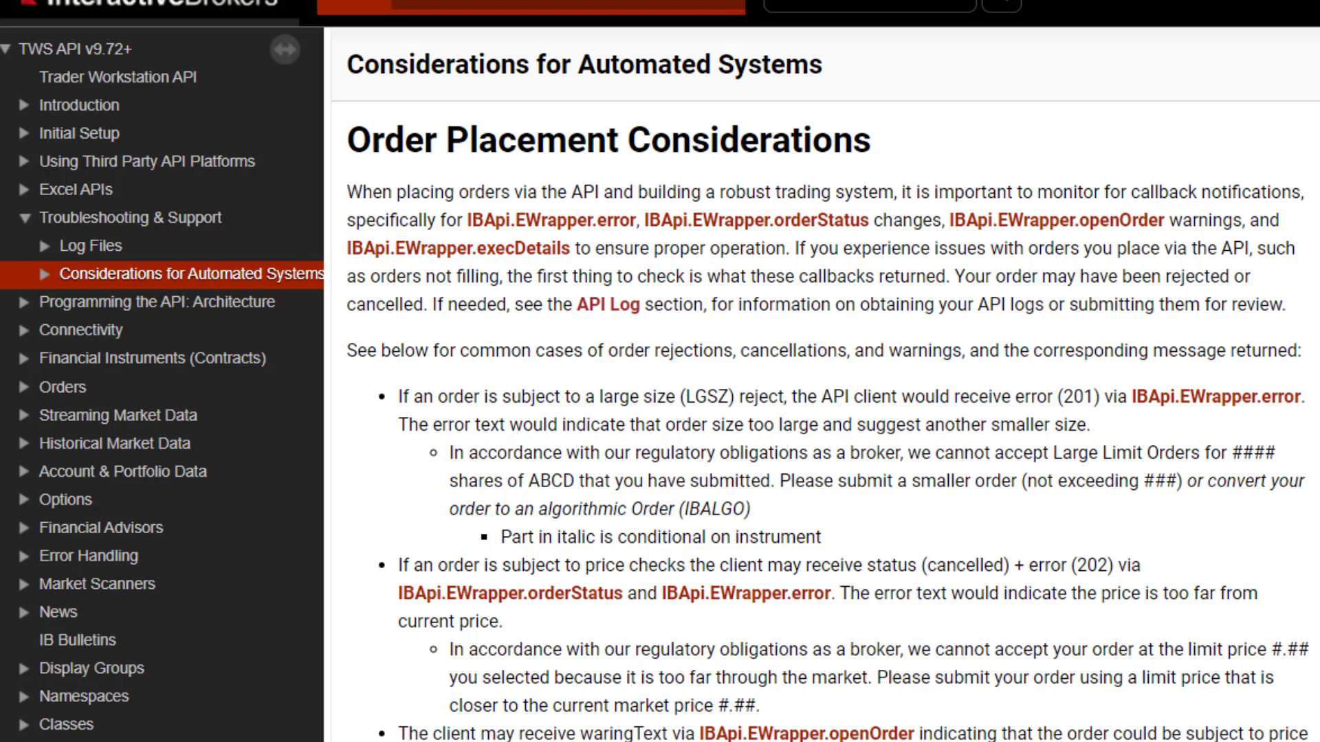
pyautogui.click(90, 246)
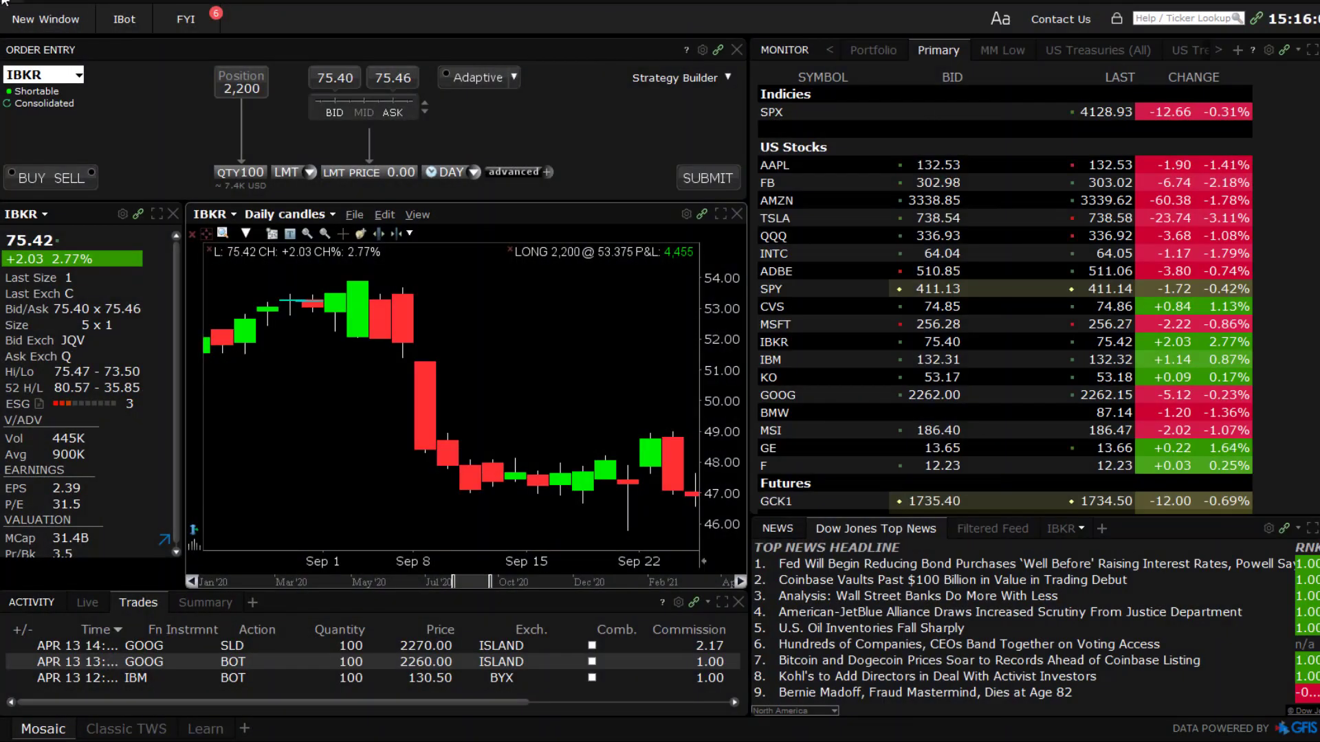
# - In Global Configuration > API > Settings, keep Detail logging, include market data in the log, and save
pyautogui.click(21, 19)
pyautogui.click(82, 59)
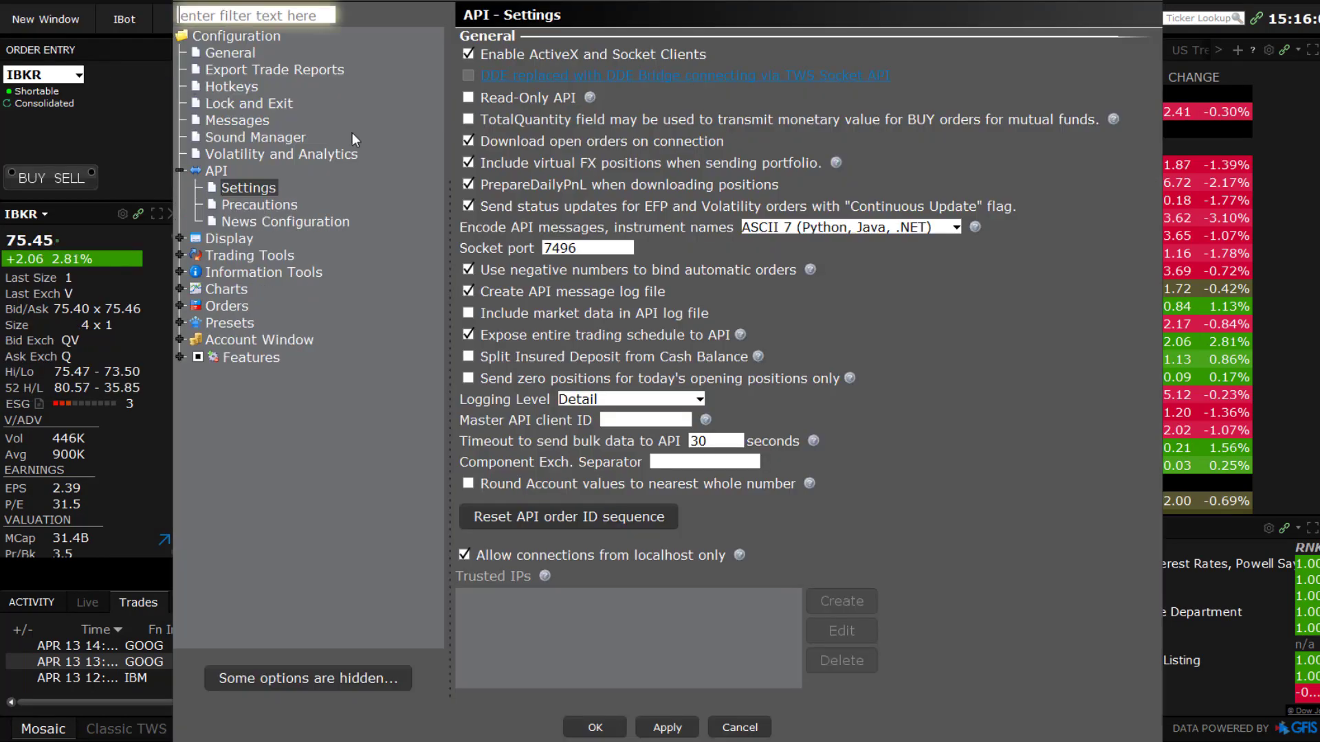
pyautogui.click(238, 187)
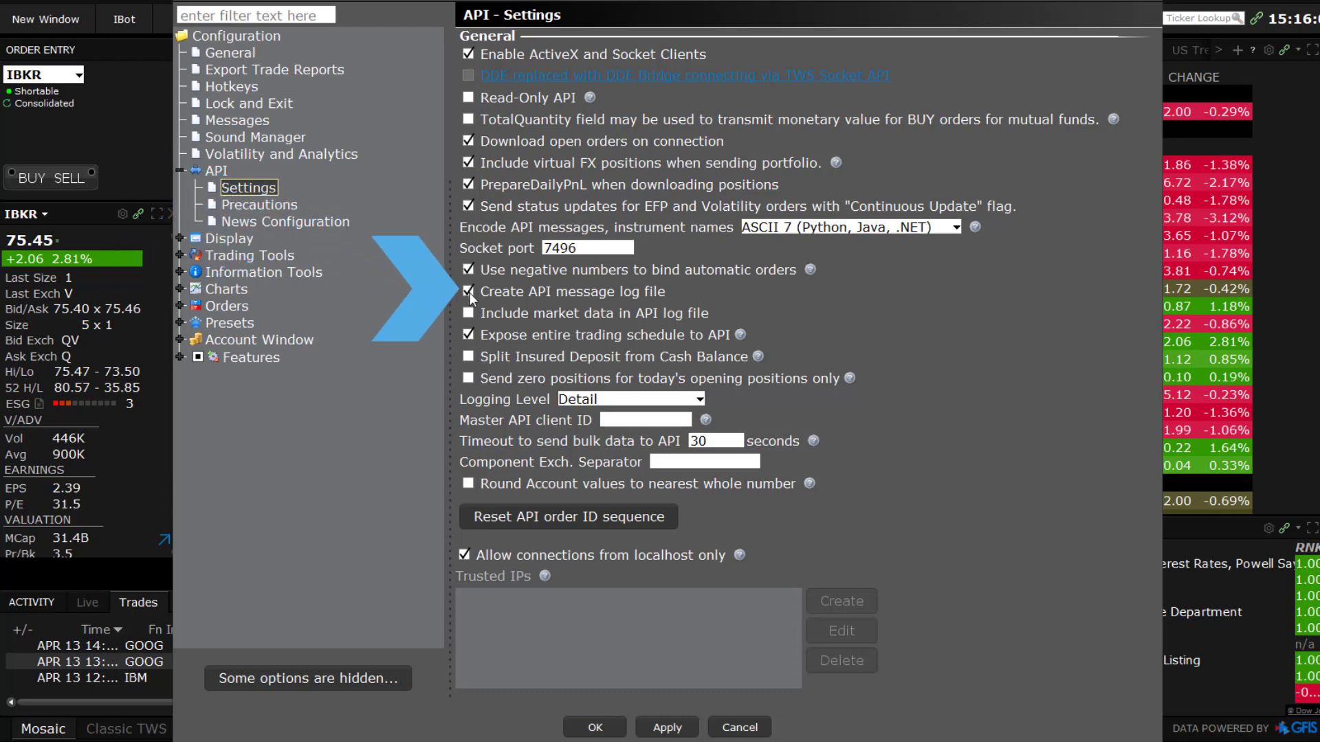
pyautogui.click(700, 398)
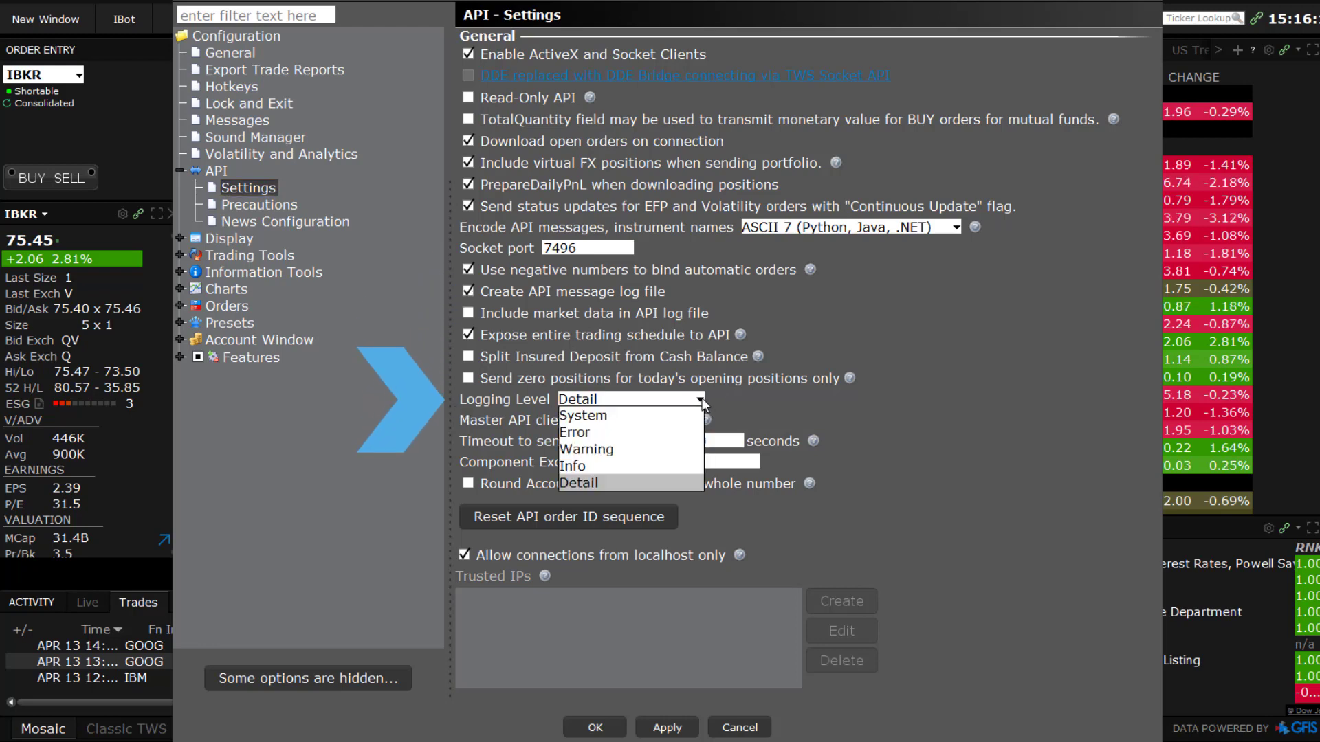
pyautogui.click(675, 484)
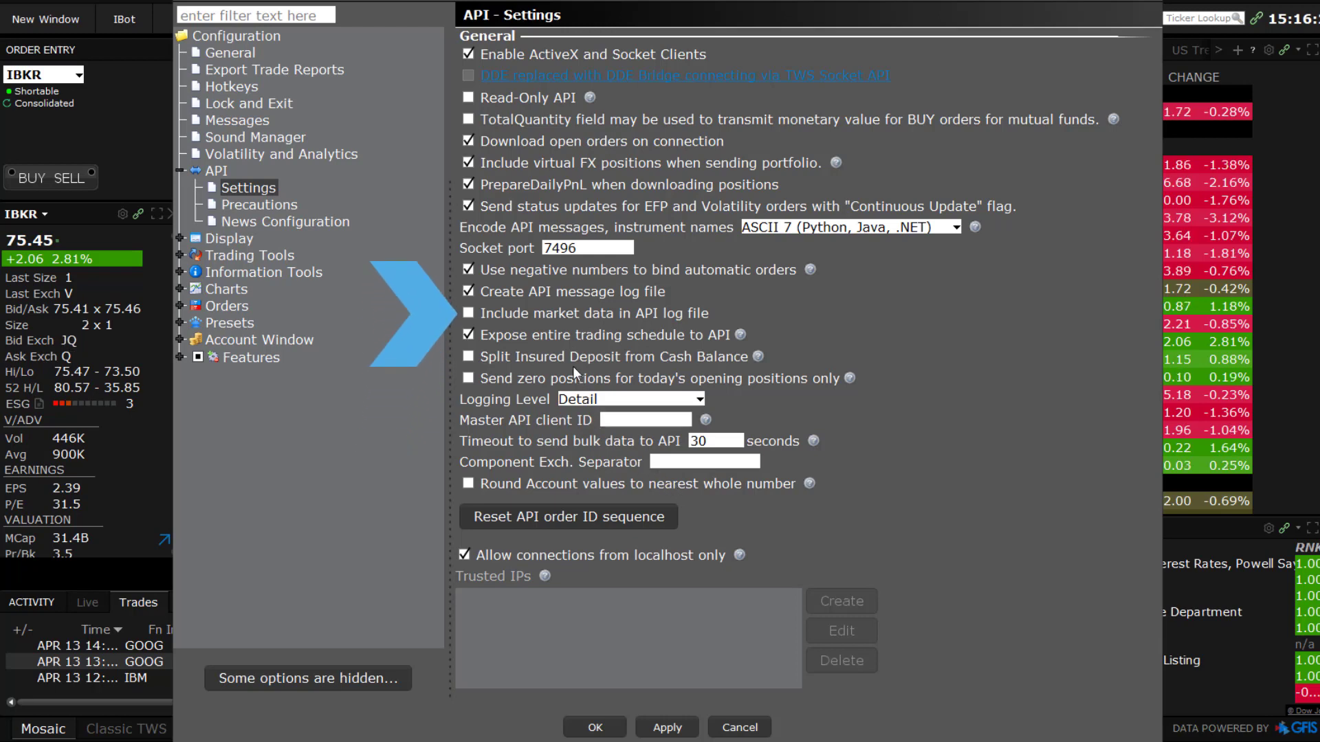
pyautogui.click(470, 314)
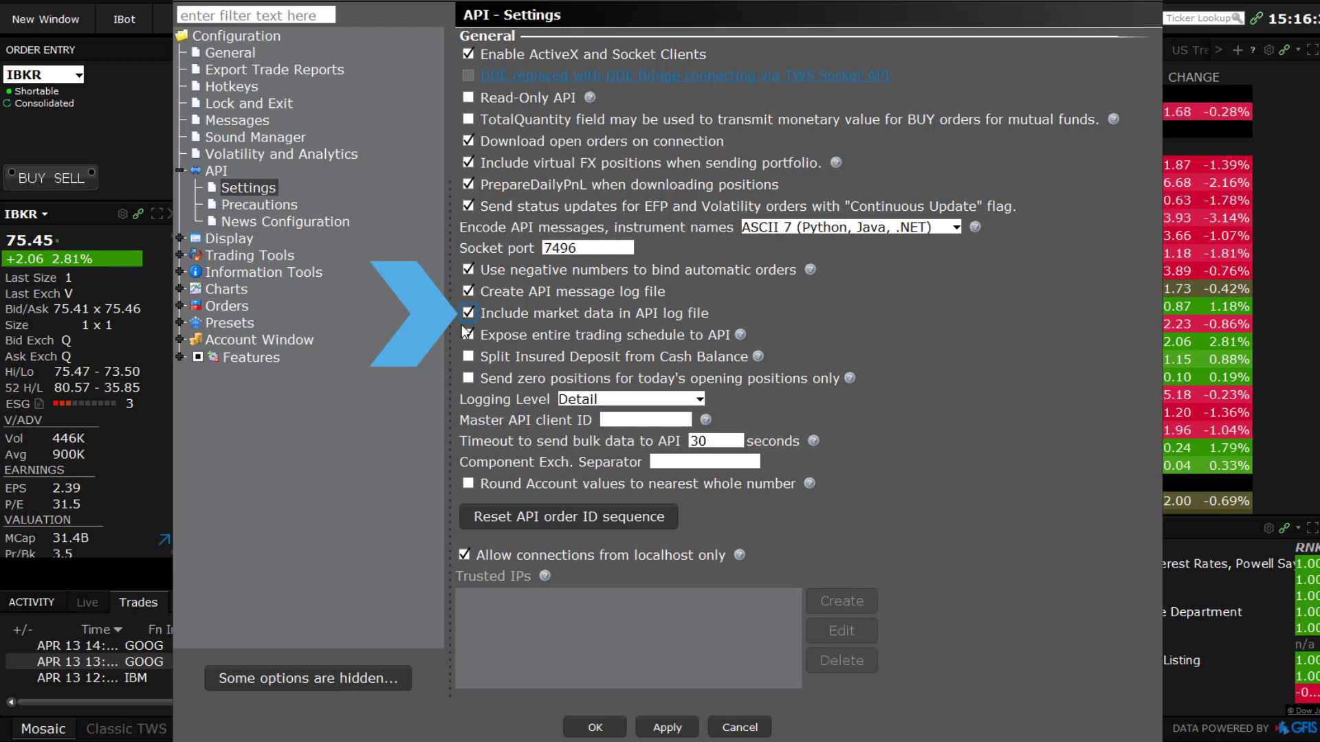
pyautogui.click(666, 727)
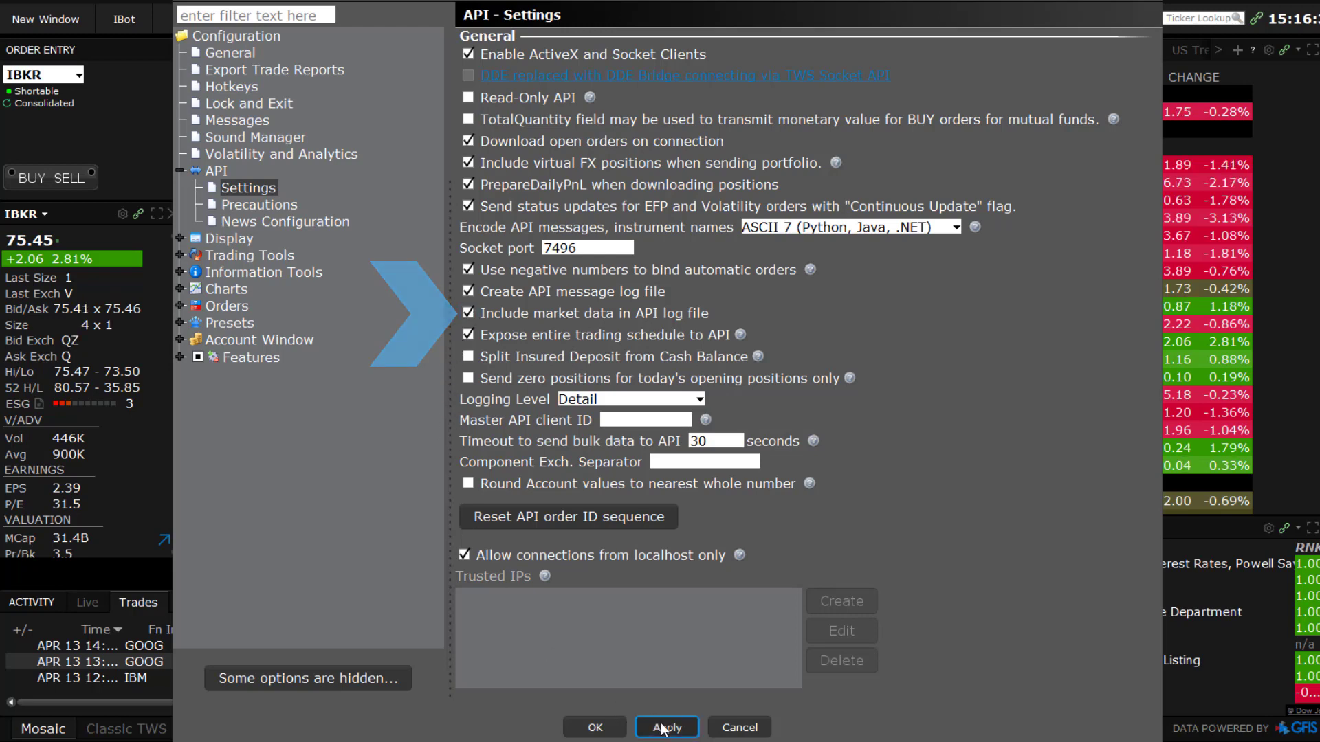
pyautogui.click(608, 730)
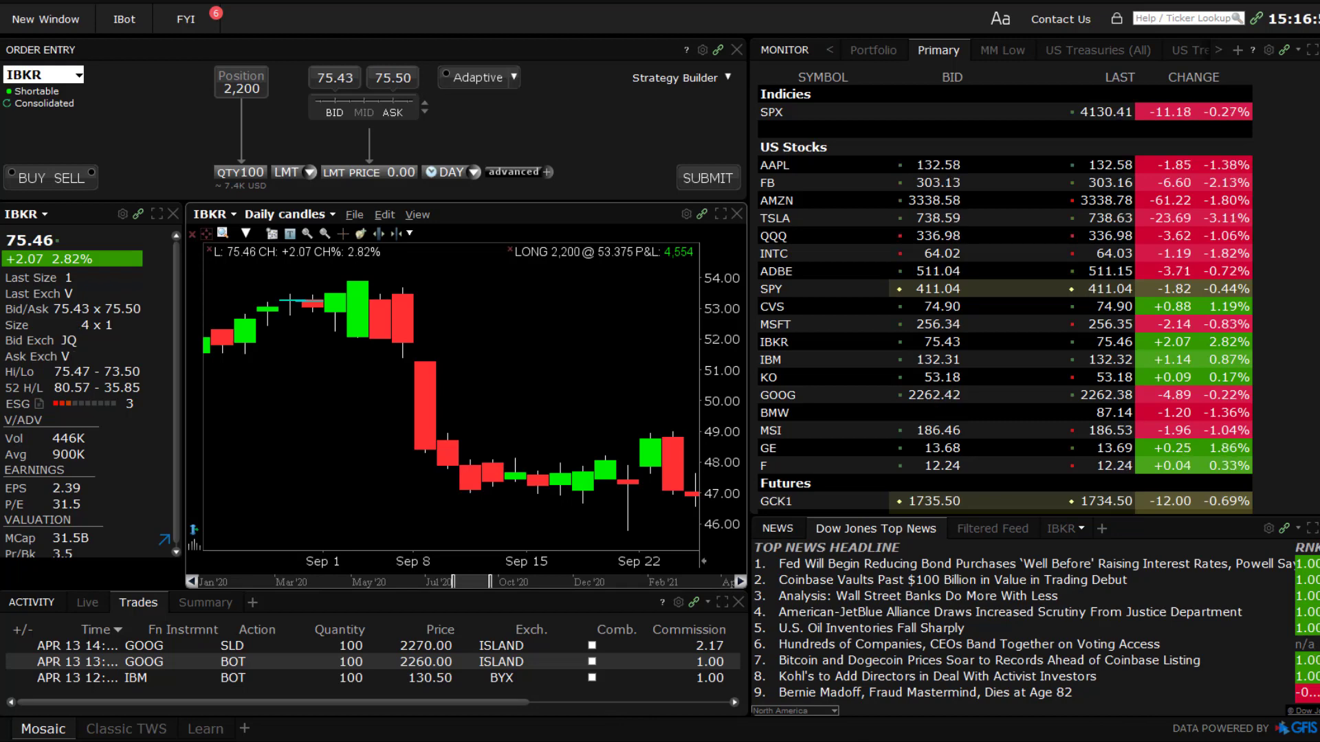
# - Open Diagnostics > API Logs, cancel the diagnostics upload, and view the 20210409 log
pyautogui.click(46, 19)
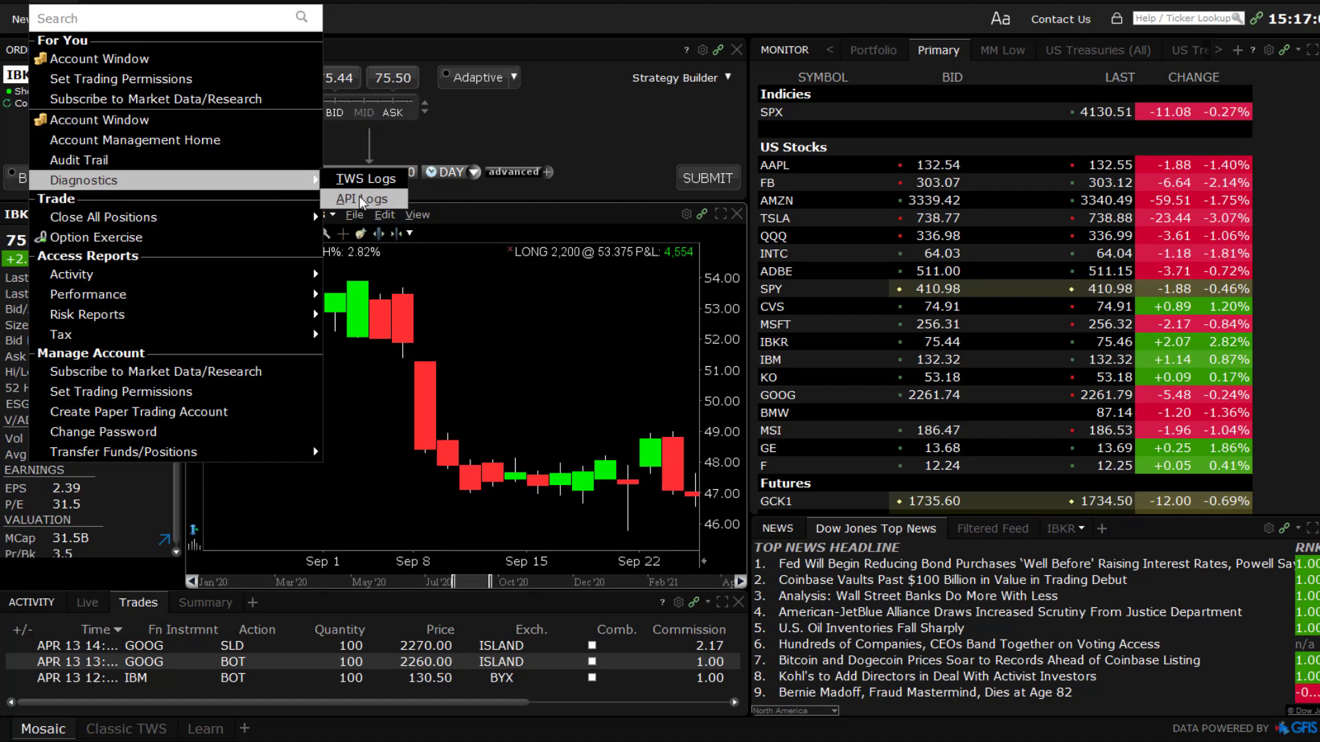
pyautogui.click(361, 200)
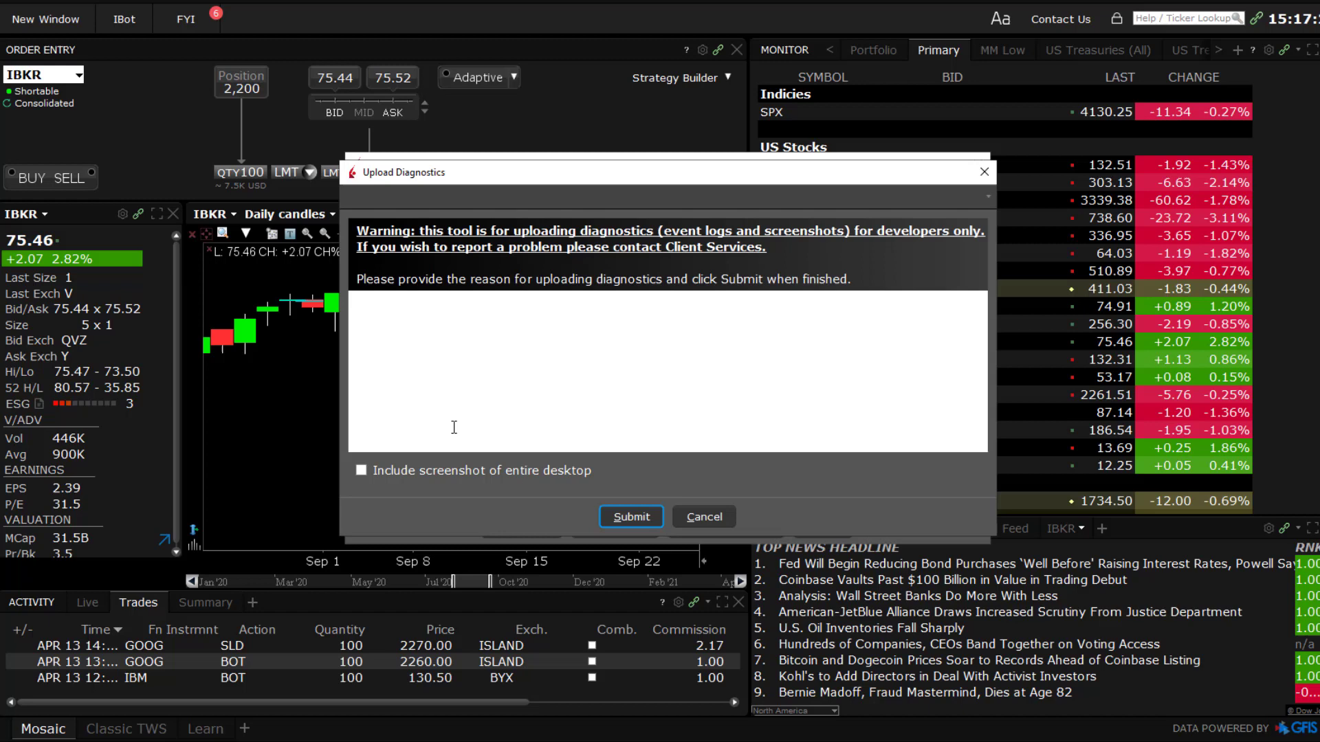
pyautogui.click(361, 470)
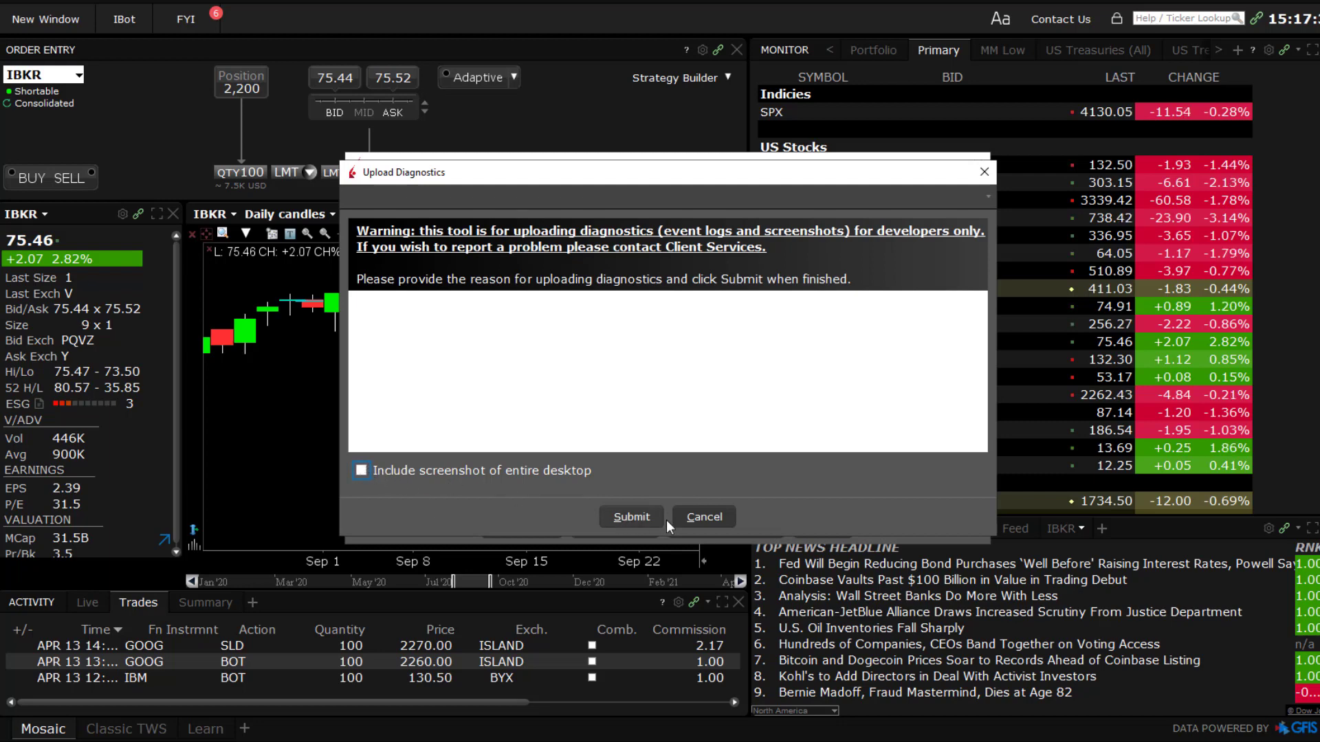
pyautogui.click(699, 518)
pyautogui.click(500, 527)
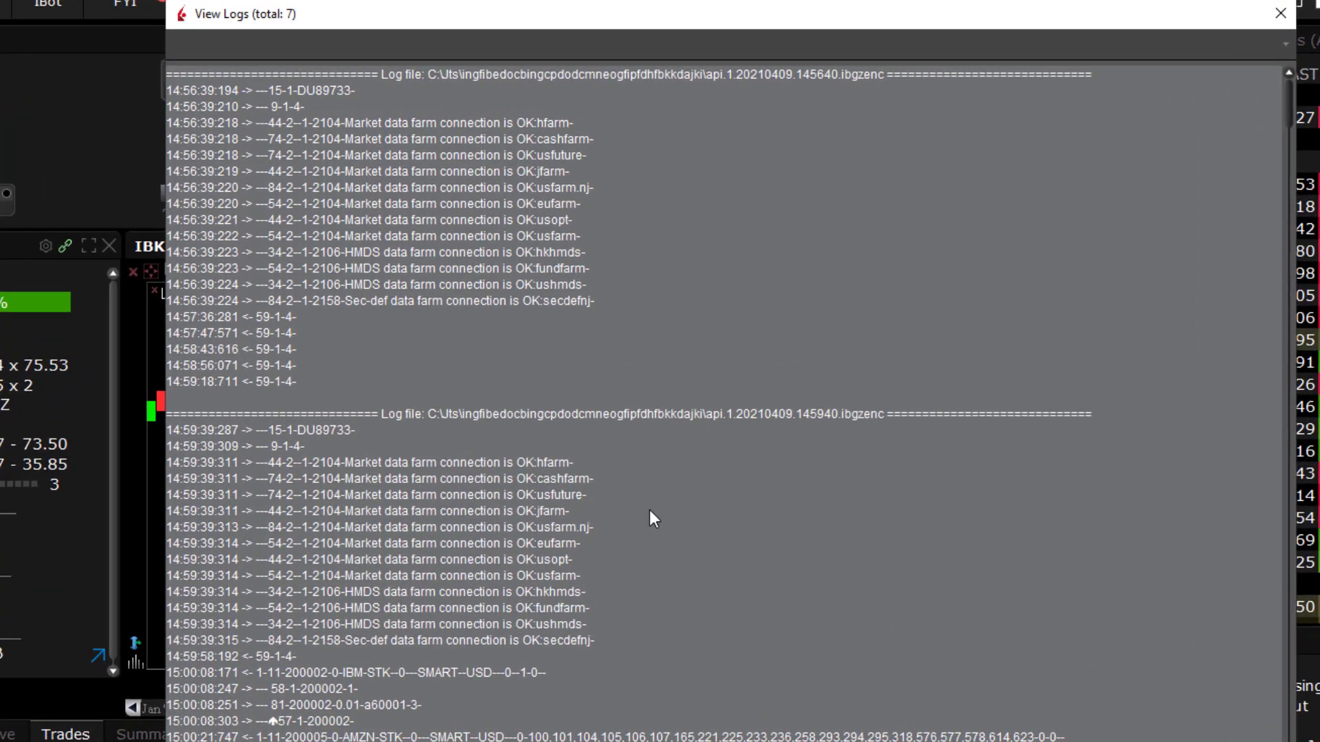
# - Scroll down the API log contents to the 321 Error validating request entries
pyautogui.scroll(-1, 650, 510)
pyautogui.scroll(-1, 650, 519)
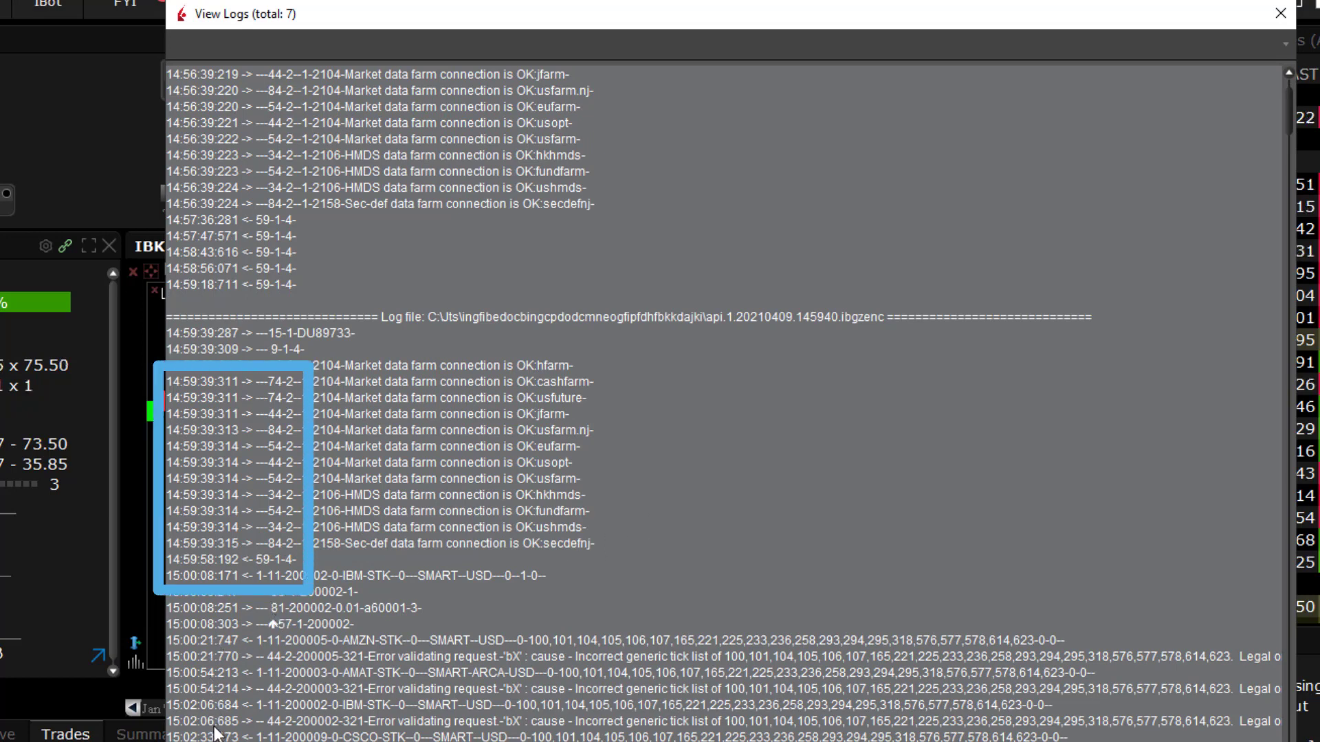
pyautogui.scroll(-2, 215, 732)
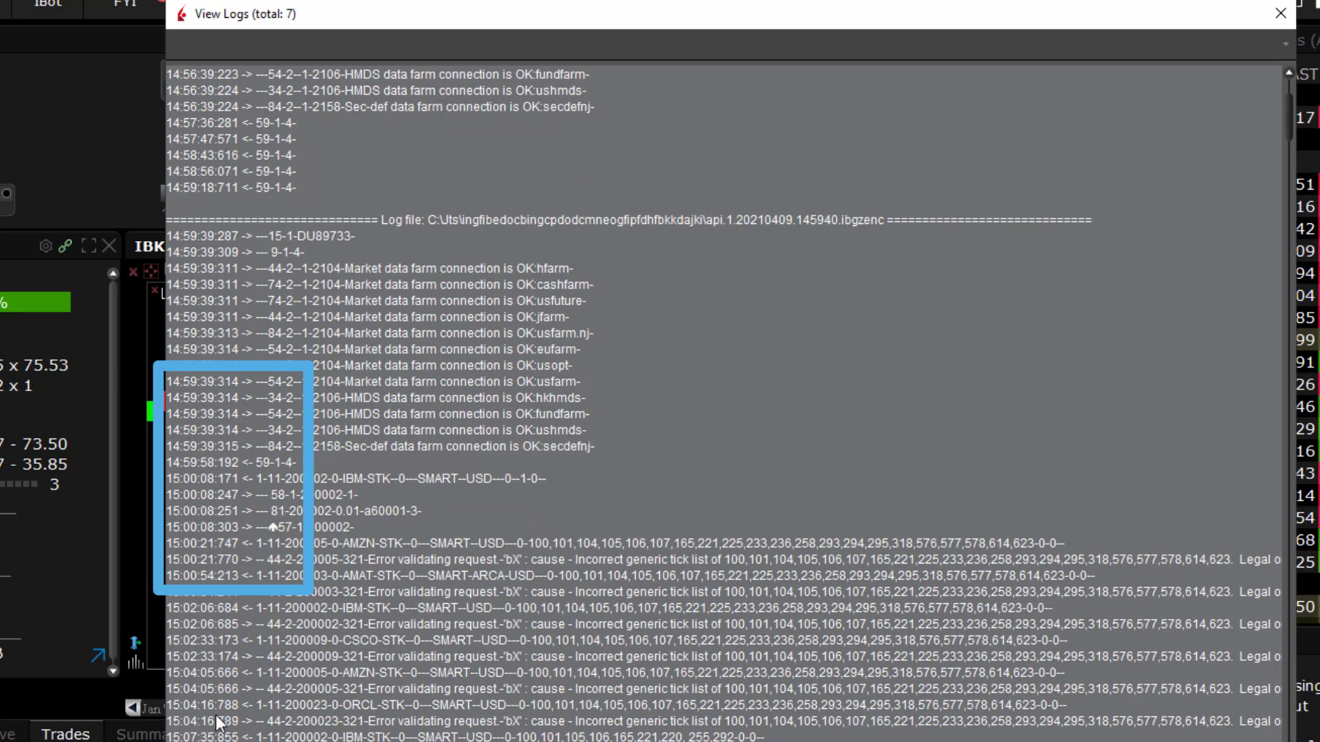
pyautogui.scroll(-1, 217, 723)
pyautogui.scroll(-2, 217, 708)
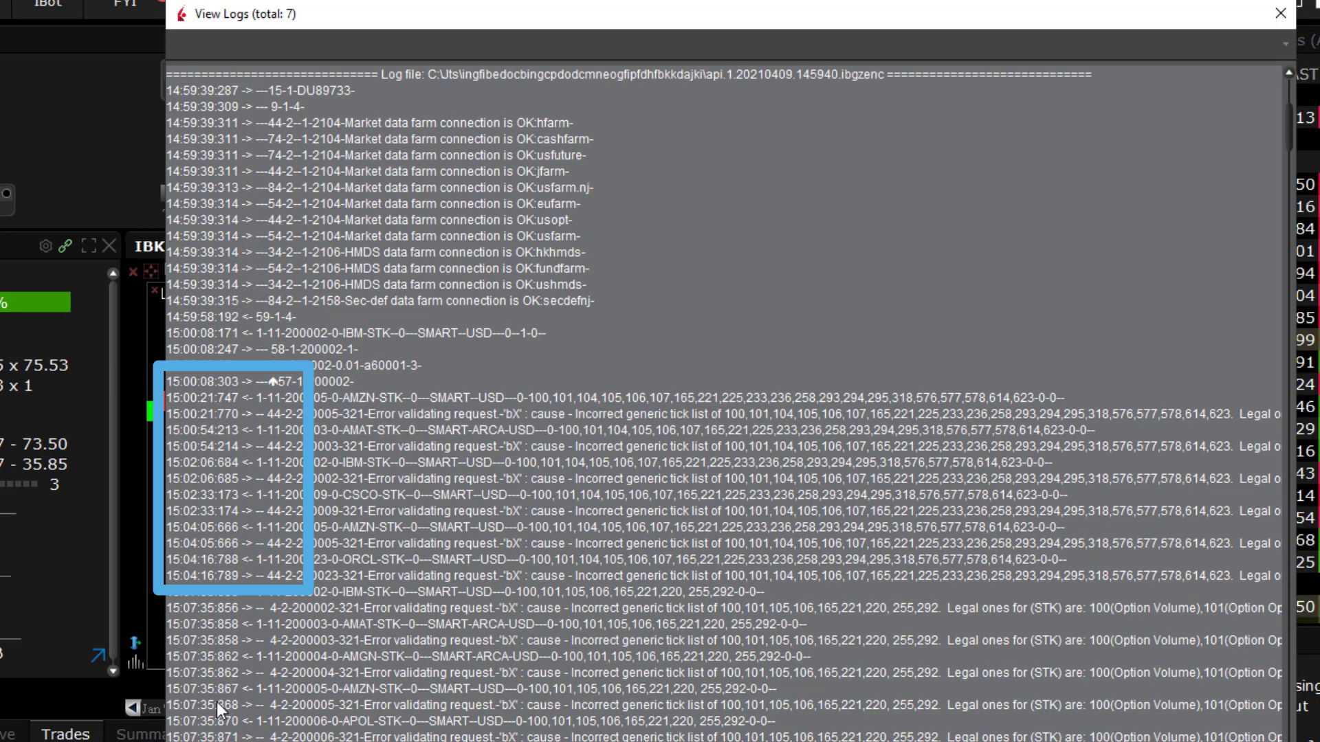
pyautogui.scroll(-2, 218, 695)
pyautogui.scroll(-2, 219, 696)
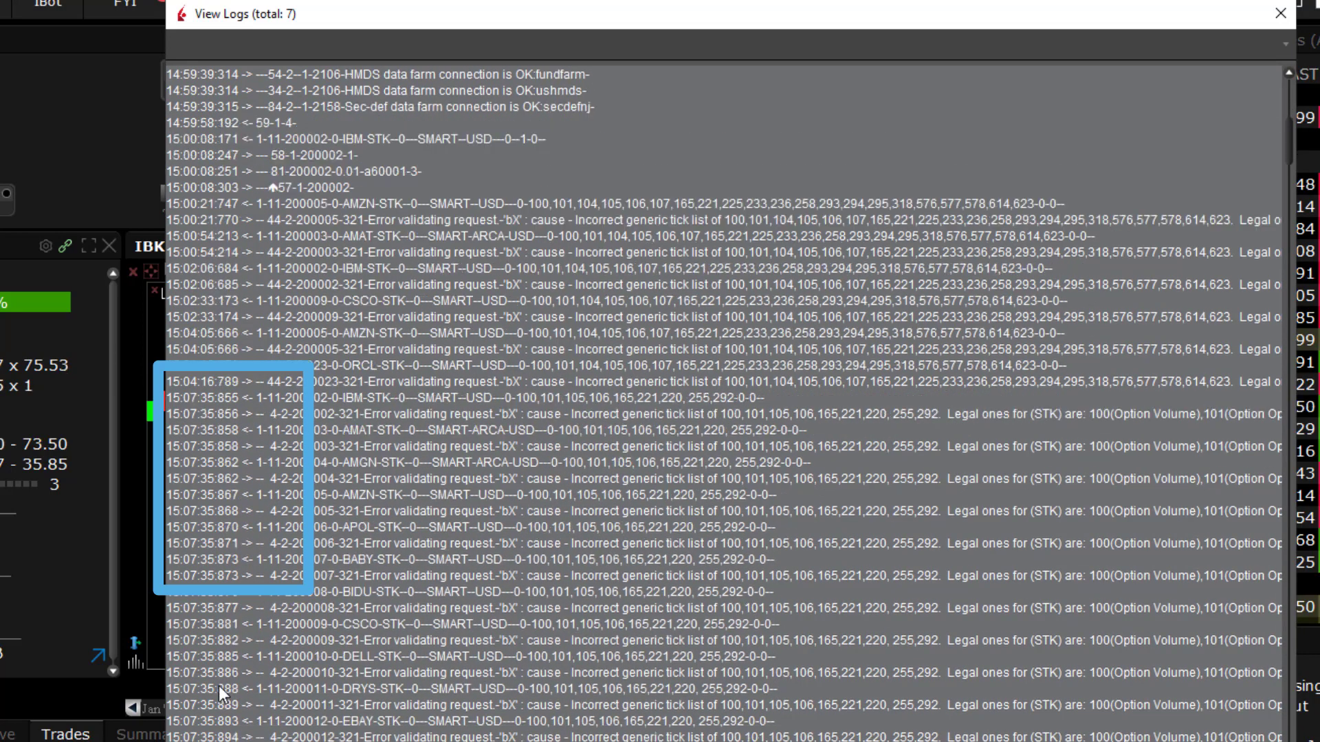
pyautogui.scroll(-1, 219, 686)
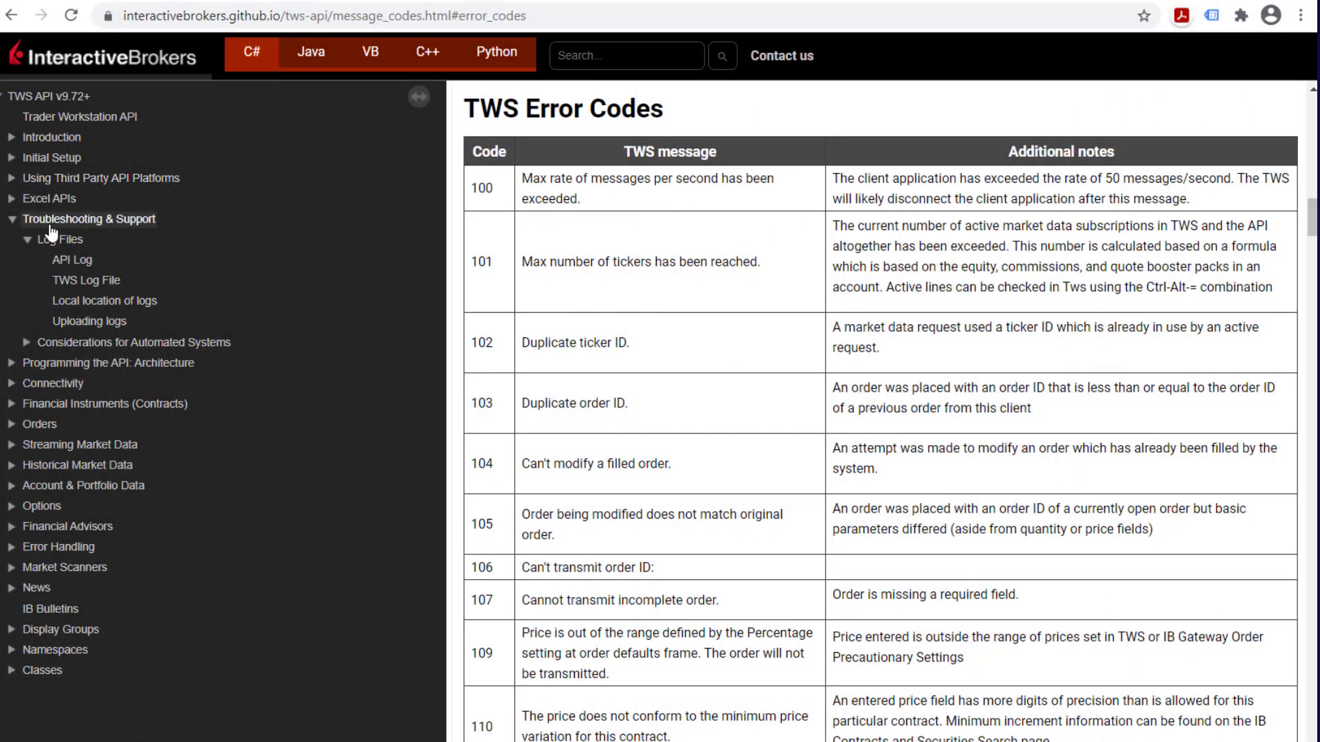
# - Jump in turn to the API Log, TWS Log File, Local location of logs and Uploading logs sections
pyautogui.click(60, 262)
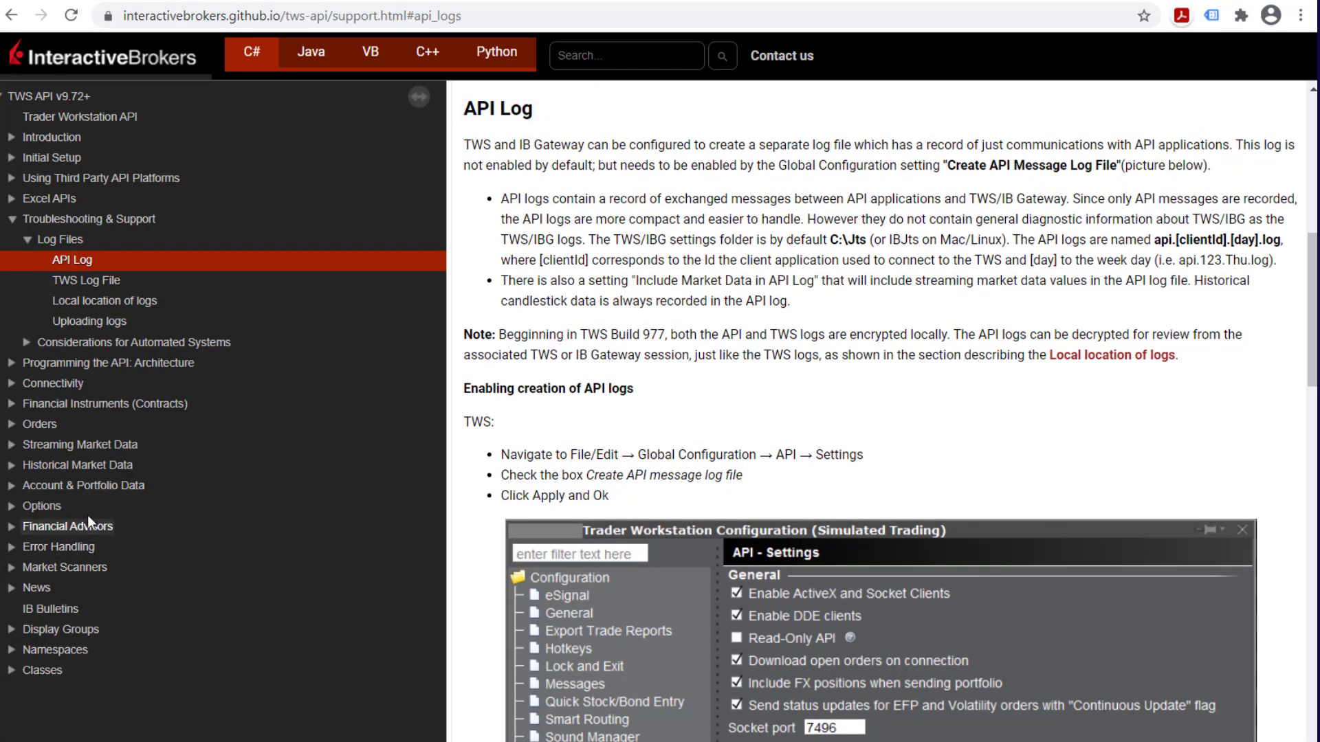
pyautogui.click(103, 281)
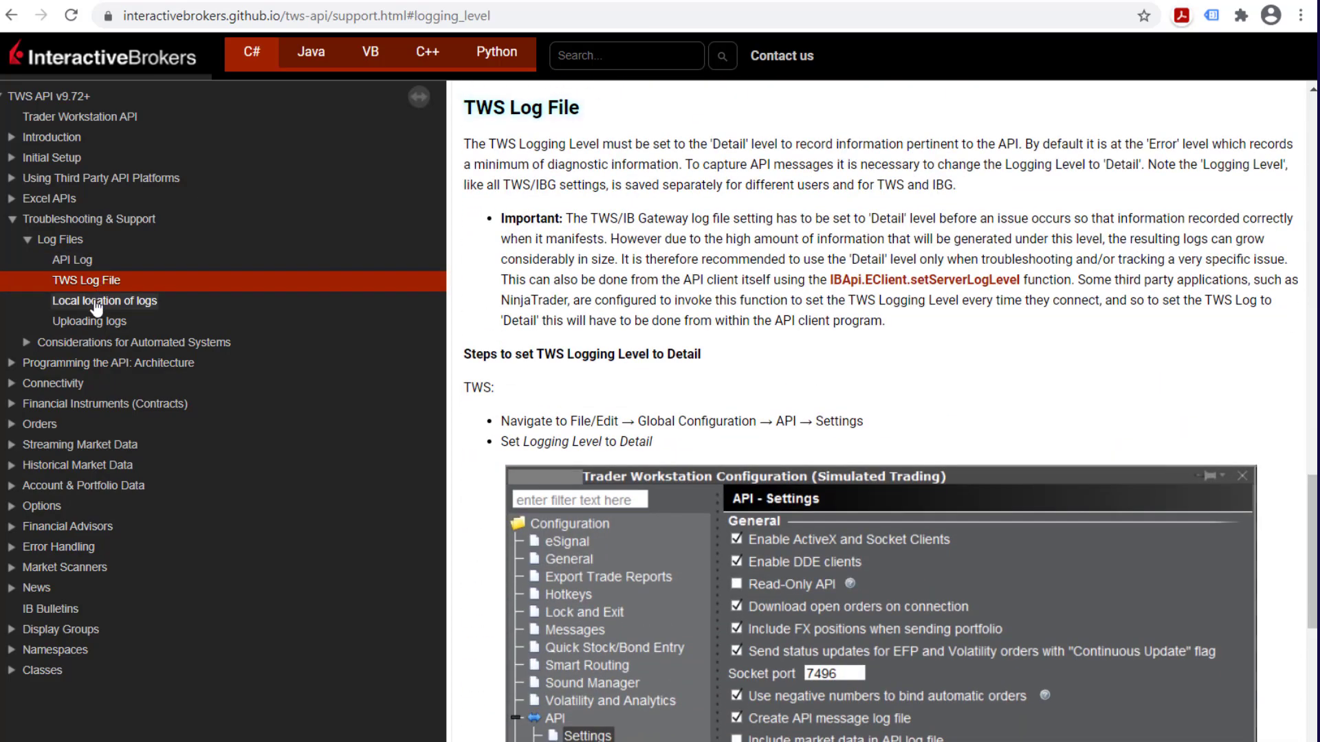
pyautogui.click(96, 306)
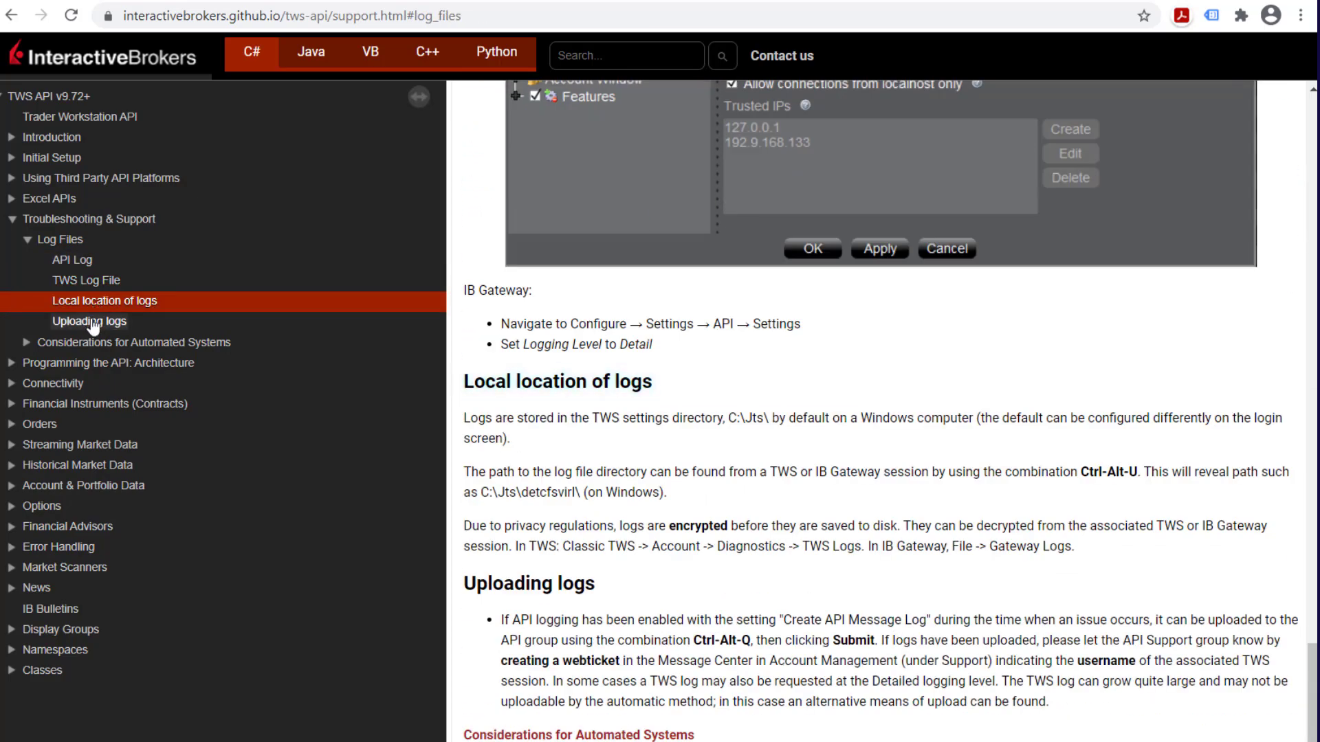
pyautogui.click(93, 323)
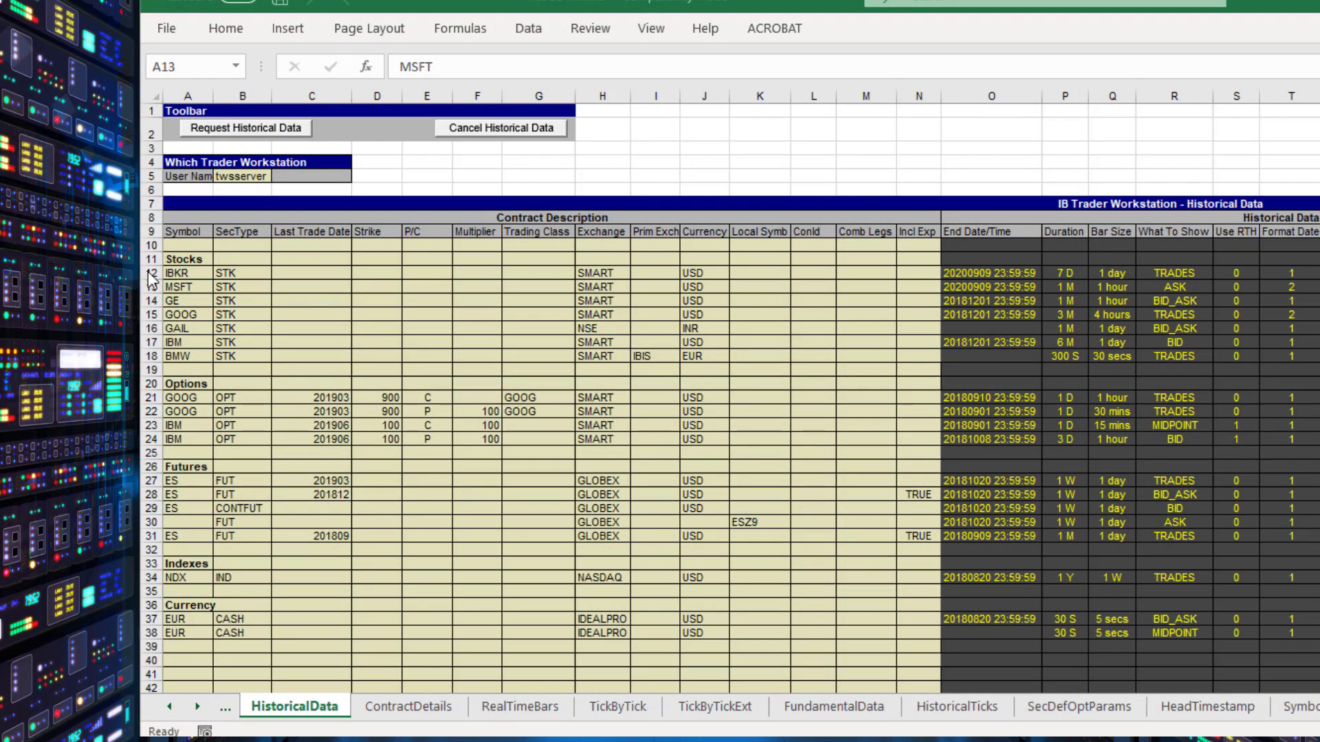
# - Select all of row 12 (IBKR) on the HistoricalData sheet
pyautogui.click(144, 273)
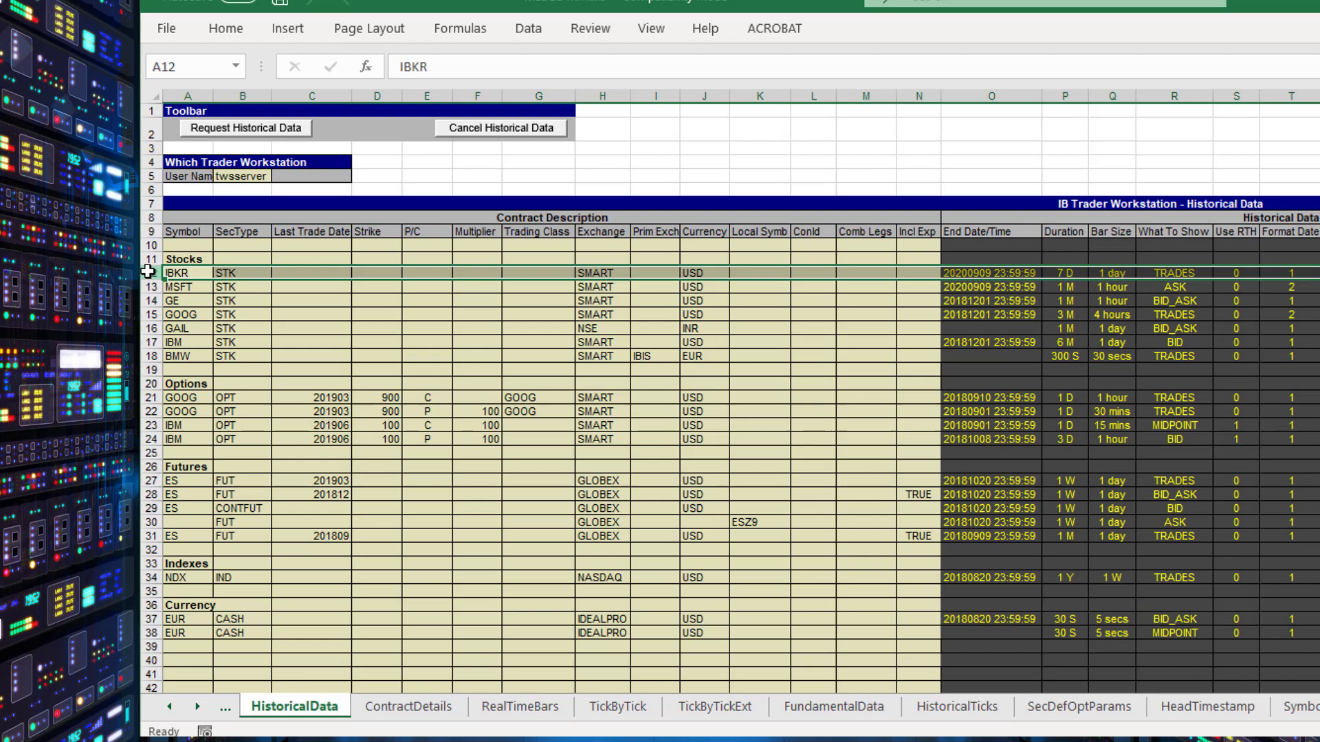